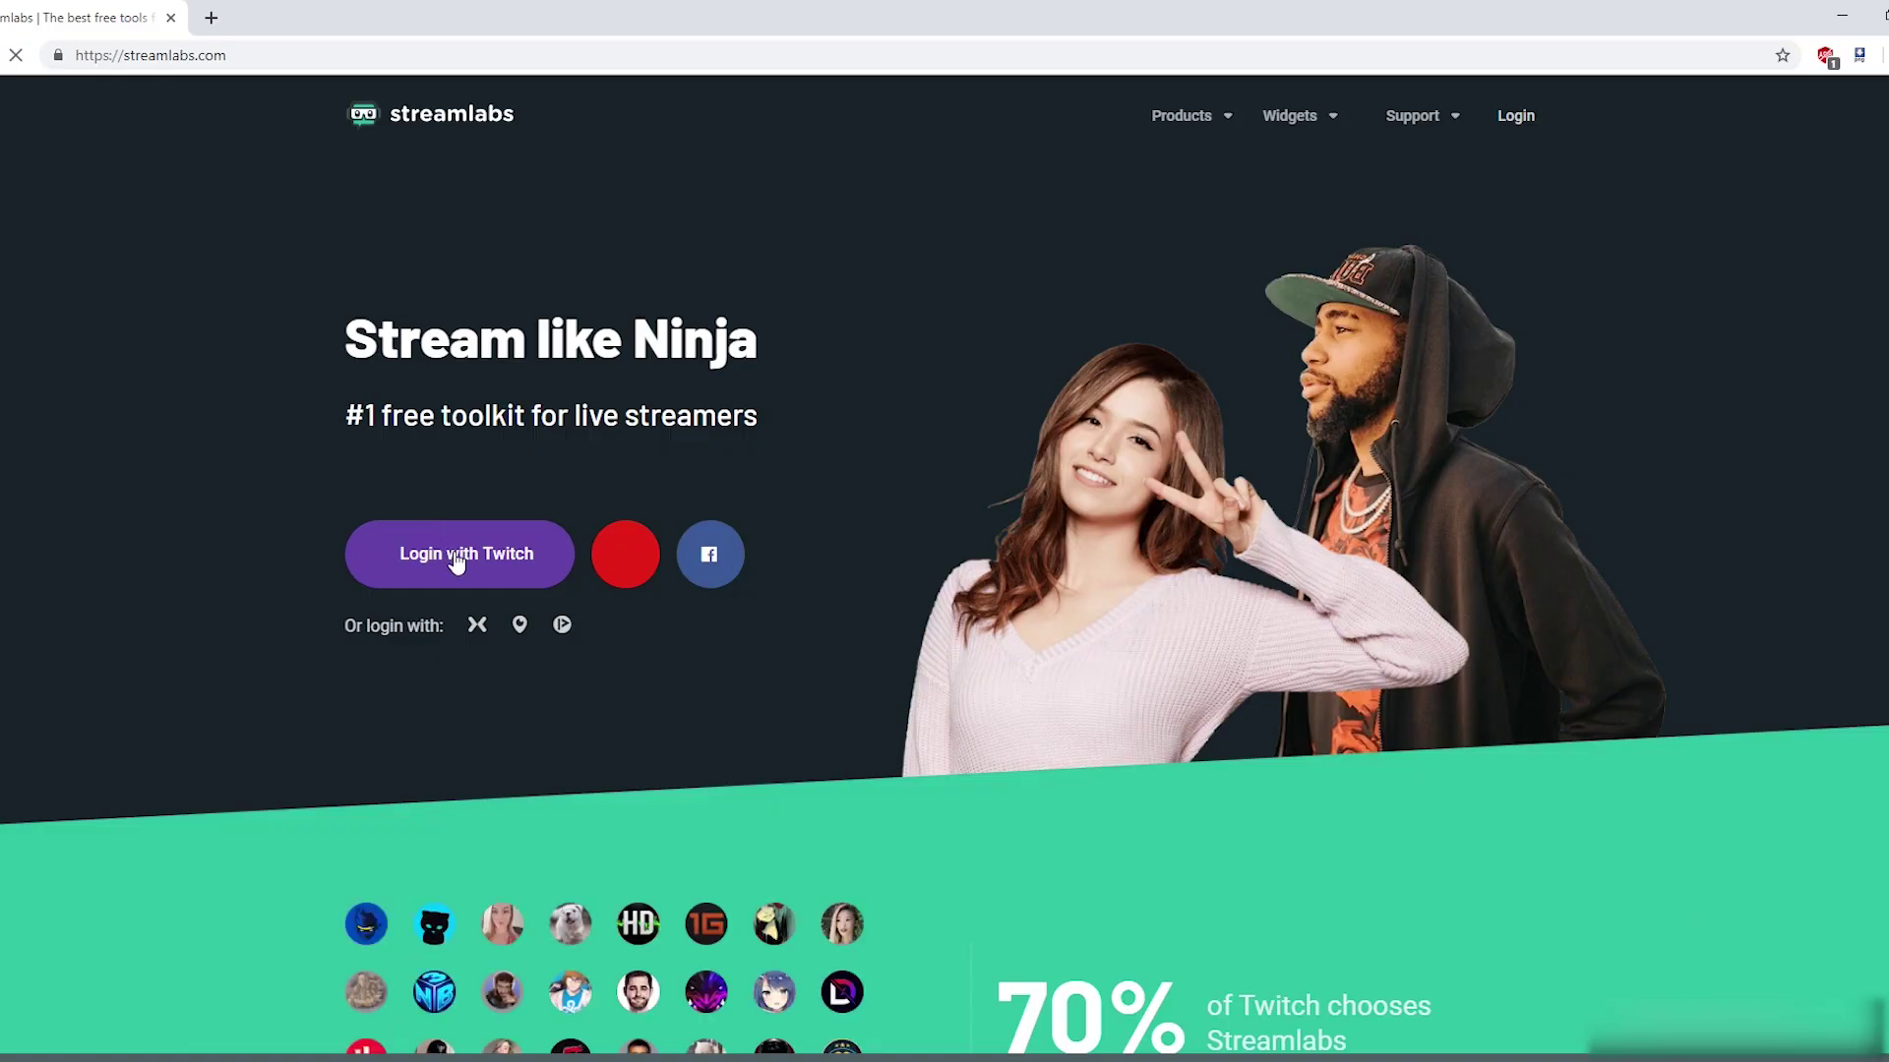
Log in to Streamlabs with Twitch and download the Streamlabs OBS installer from the dashboard
{"action": "left_click", "coordinate": [456, 556]}
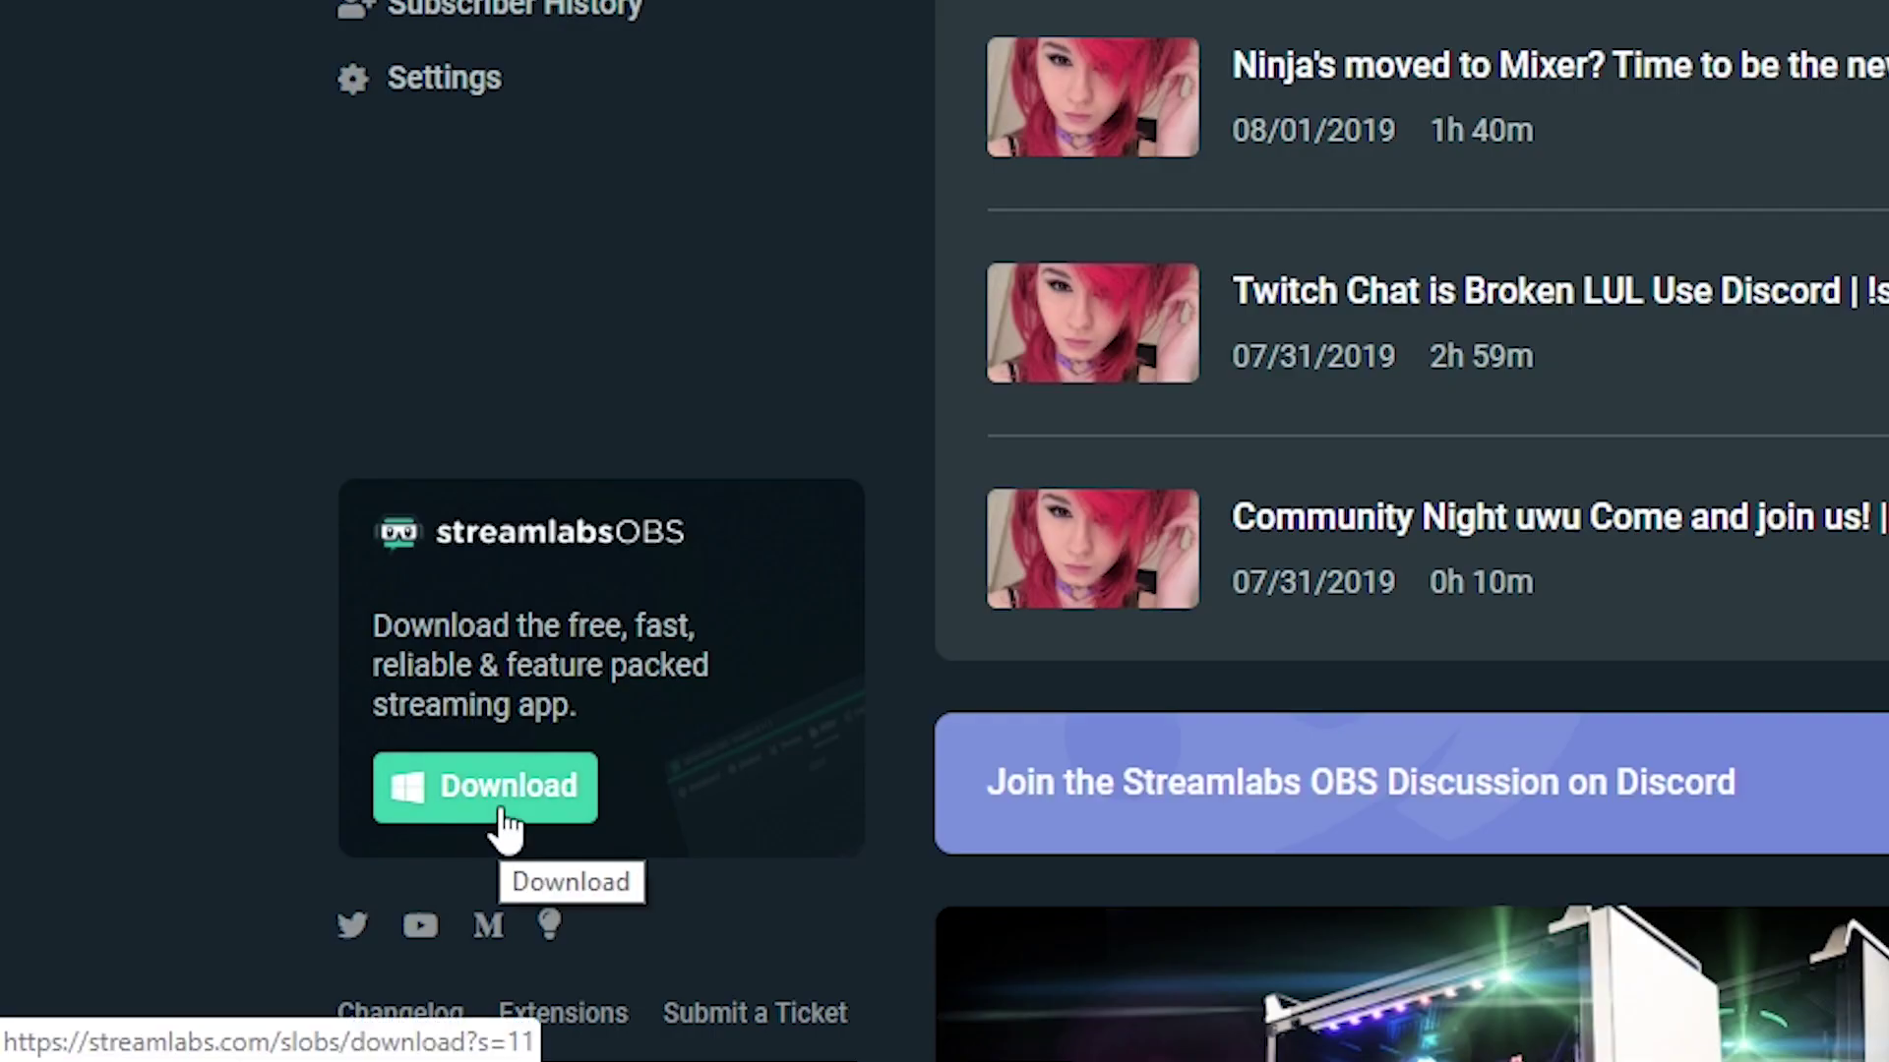
{"action": "left_click", "coordinate": [502, 805]}
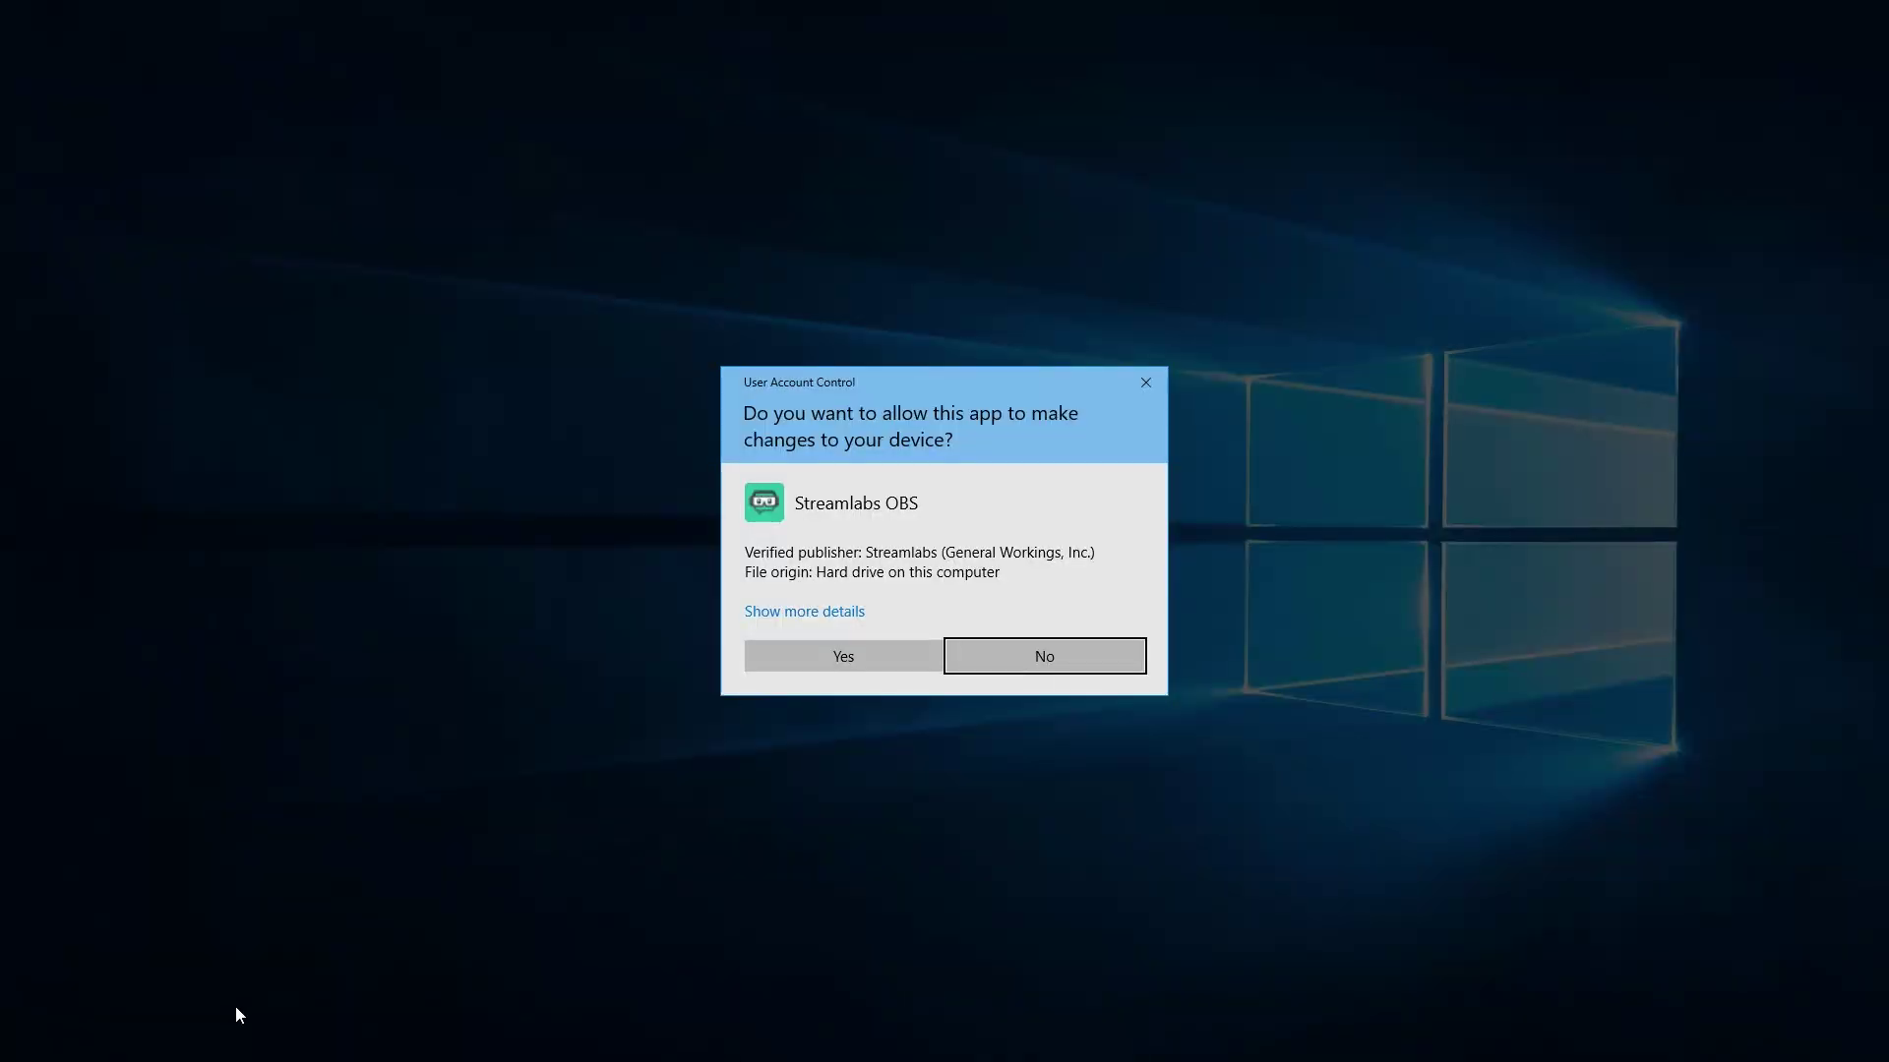
Allow the installer, accept the licence and install Streamlabs OBS to C:\Program Files\Streamlabs OBS
{"action": "left_click", "coordinate": [876, 659]}
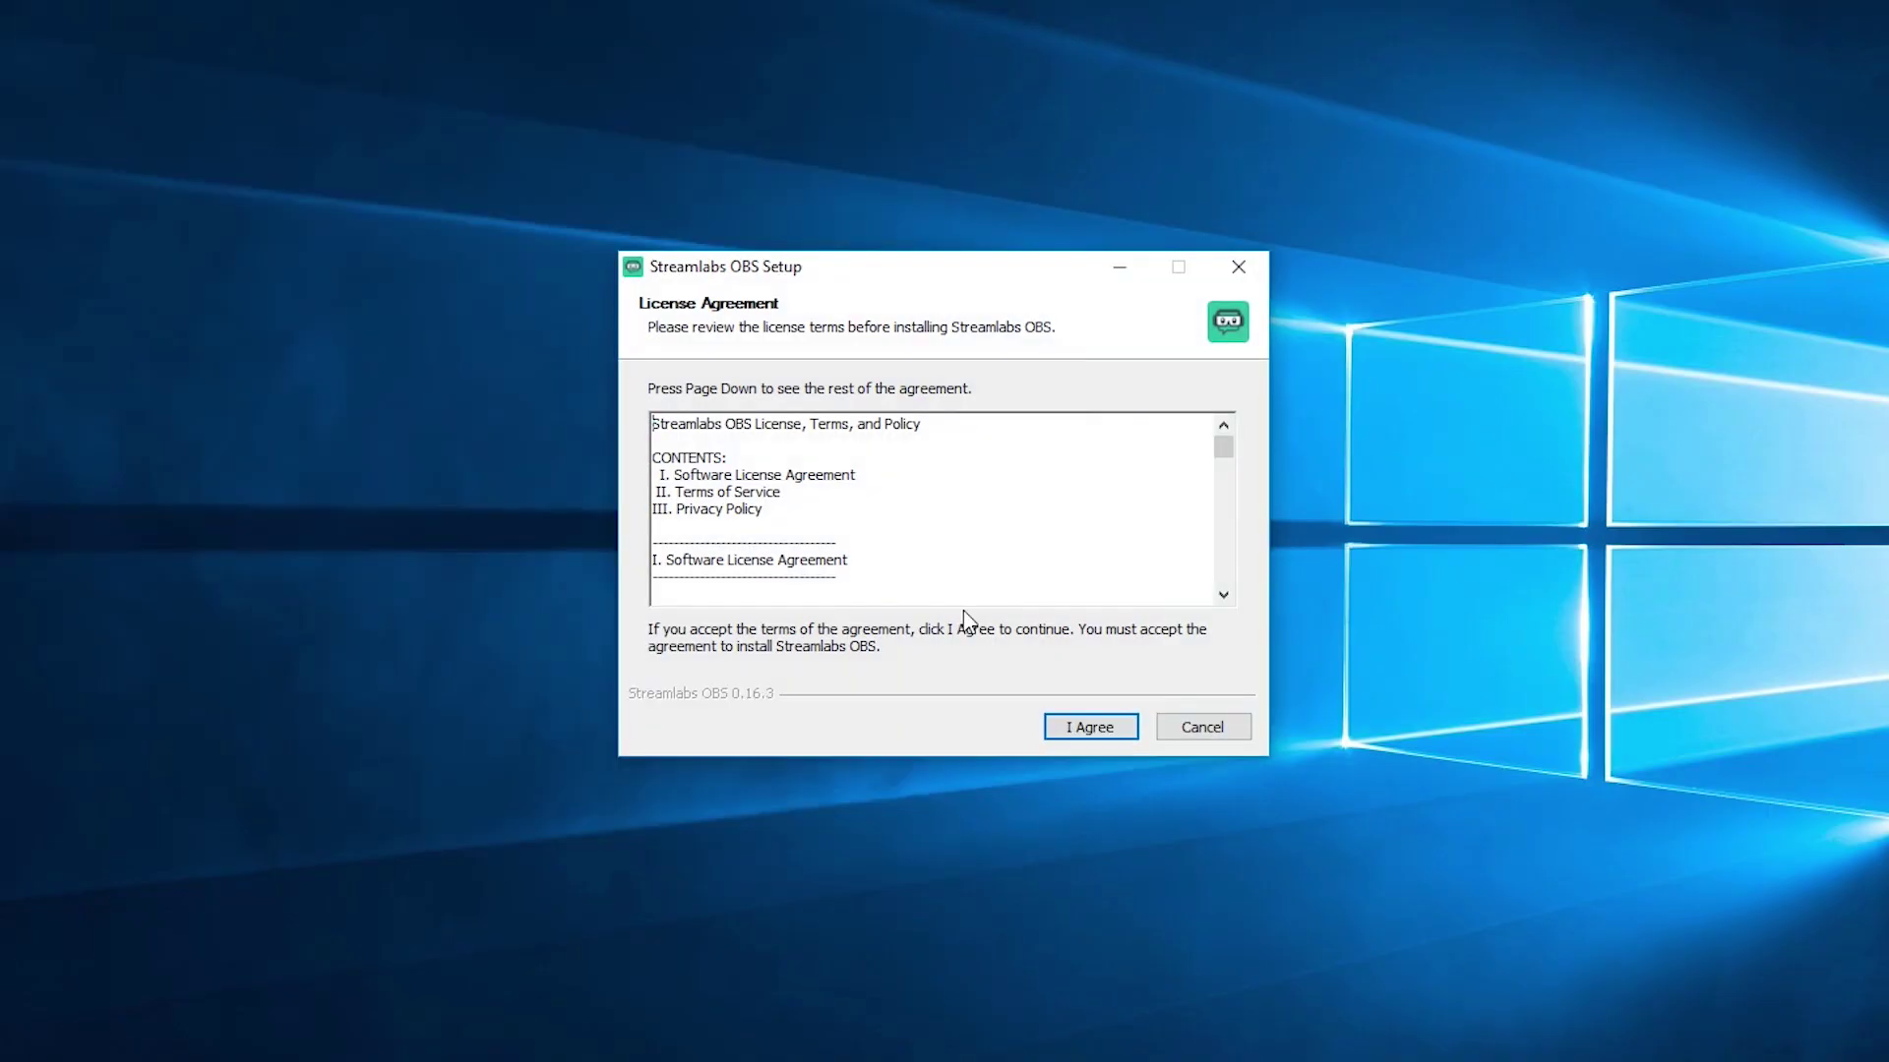
{"action": "left_click", "coordinate": [1089, 728]}
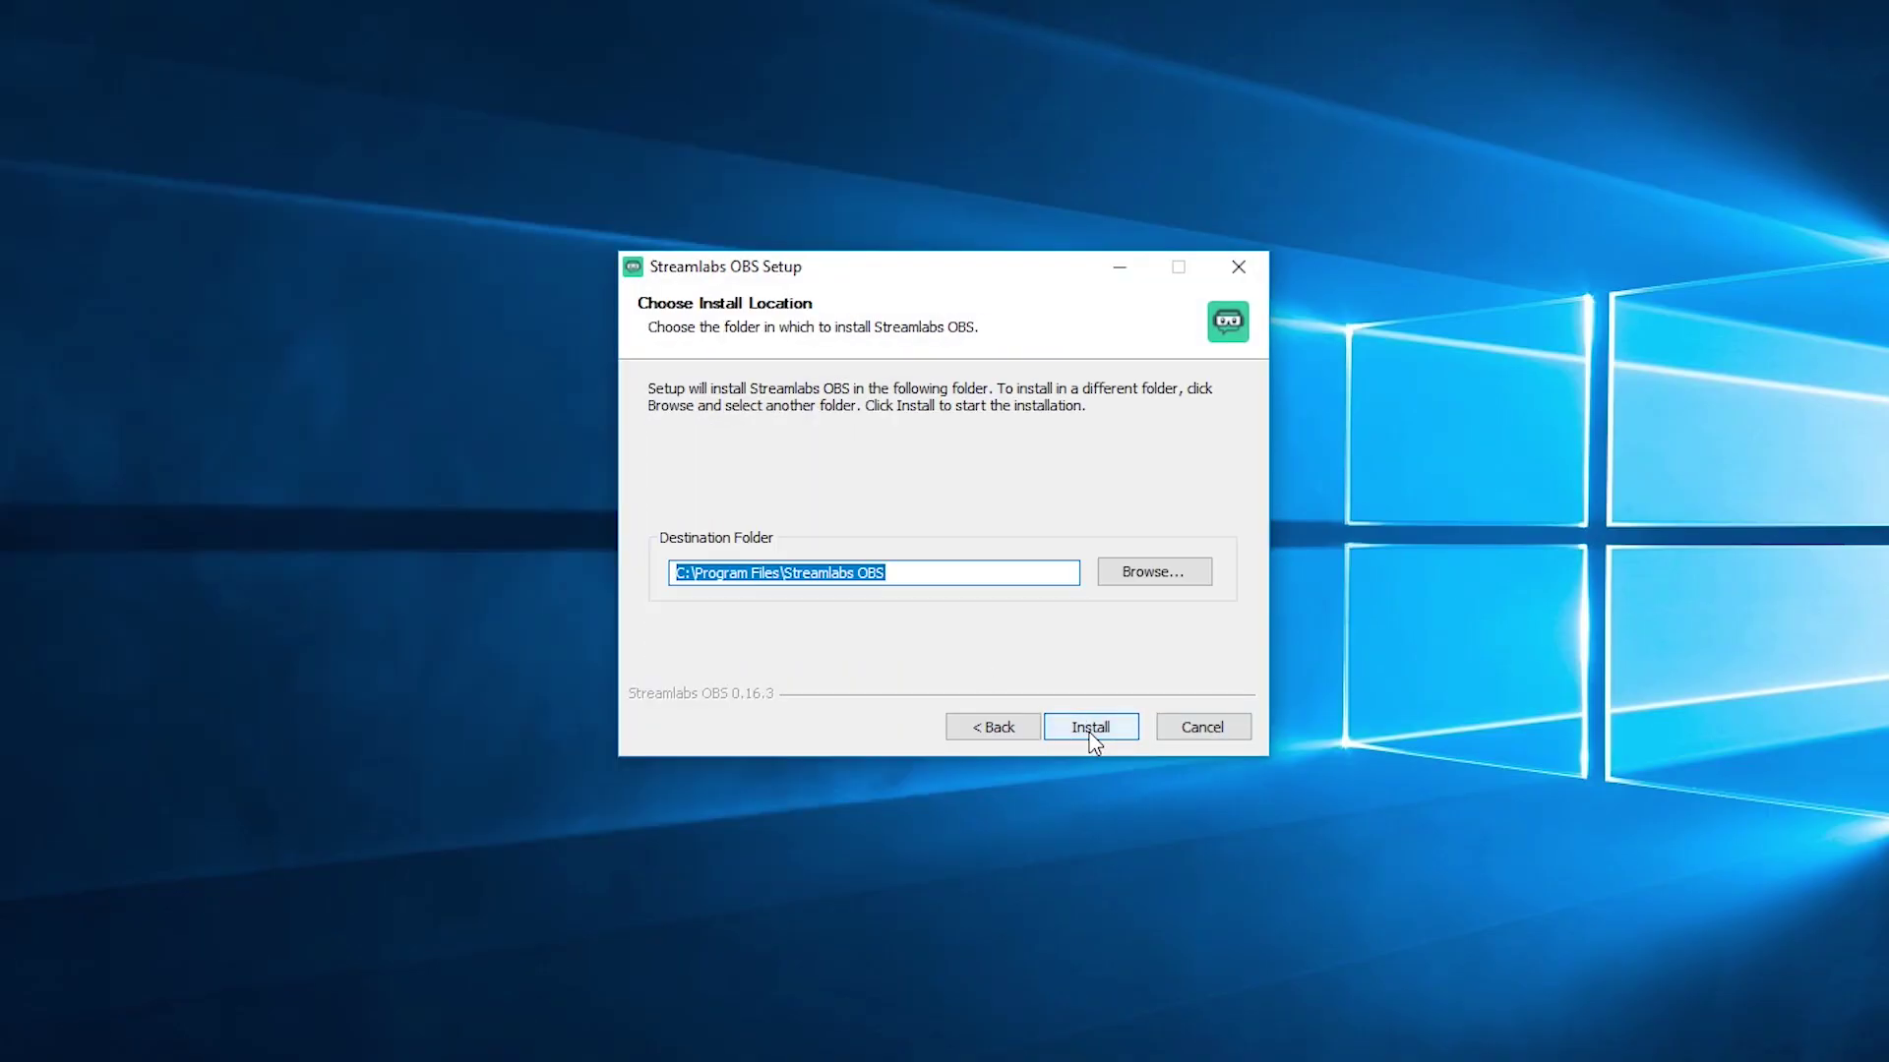
{"action": "left_click", "coordinate": [1090, 734]}
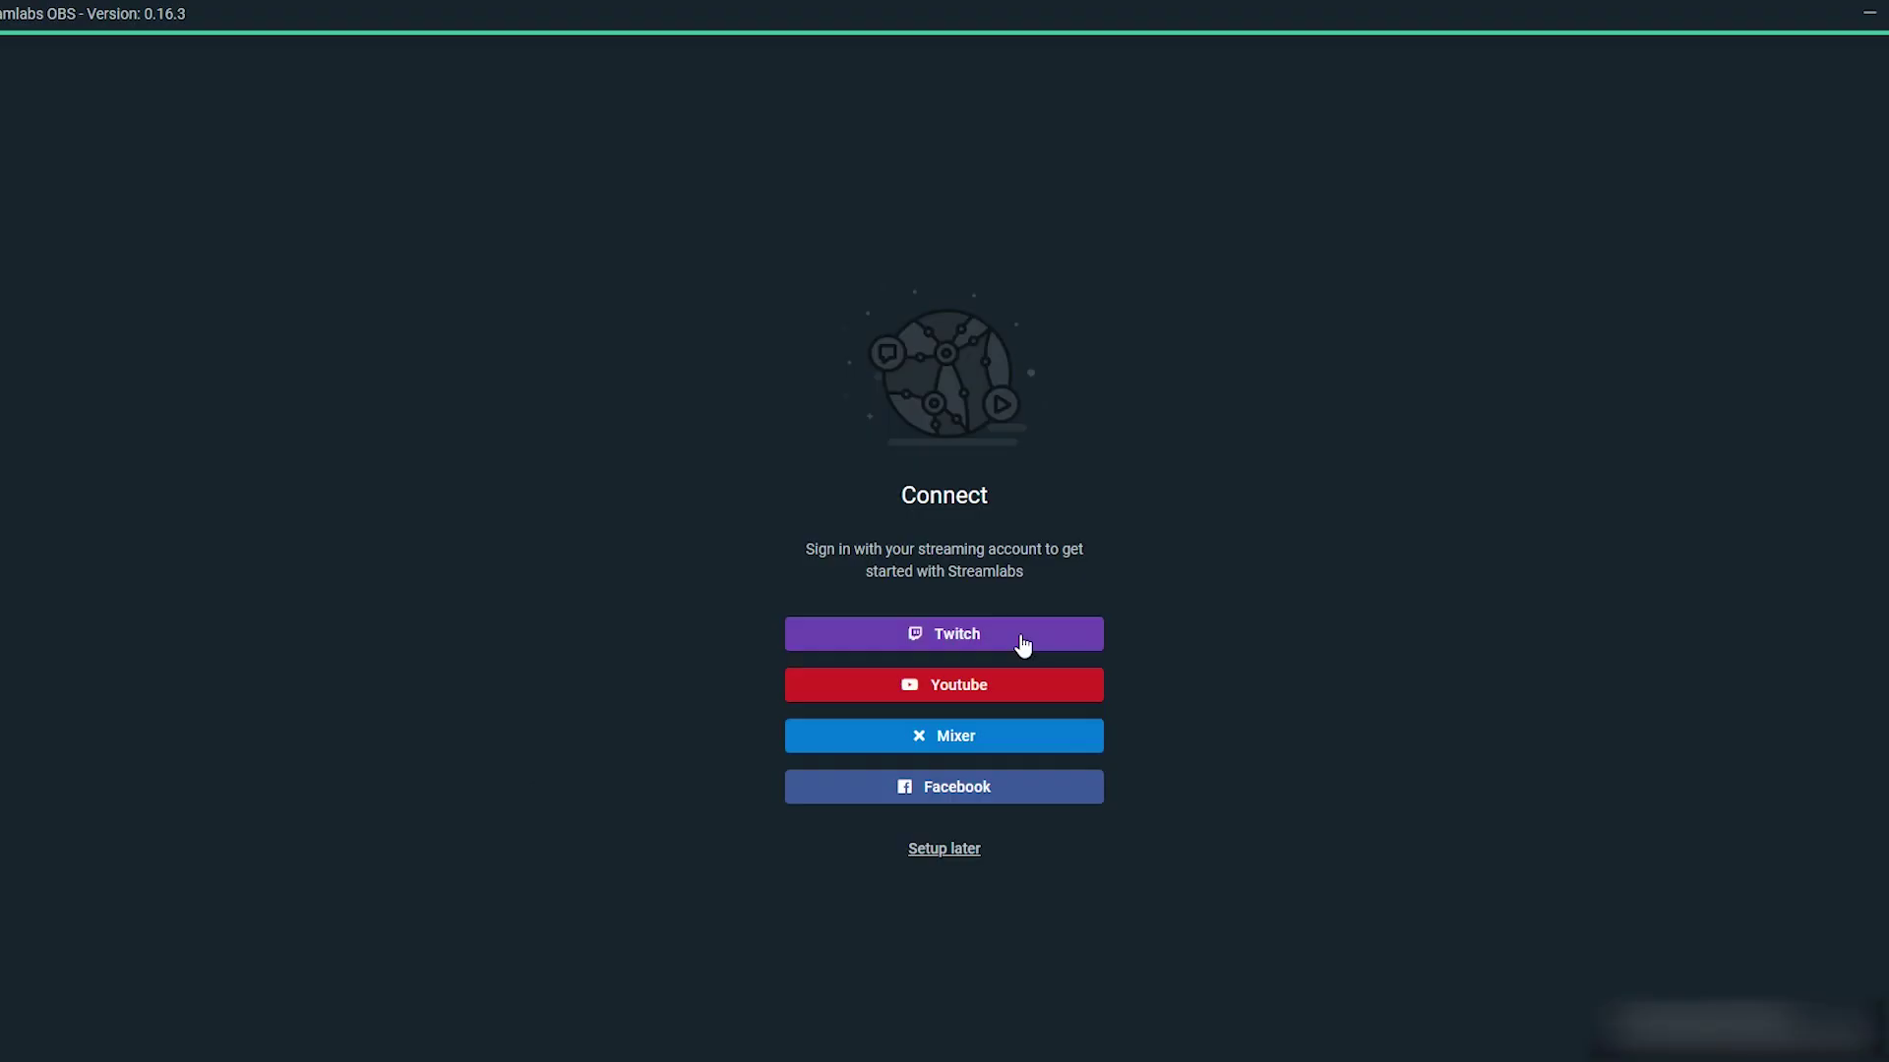
Connect the Twitch account to Streamlabs OBS and continue past the imported scene collections
{"action": "left_click", "coordinate": [1020, 641]}
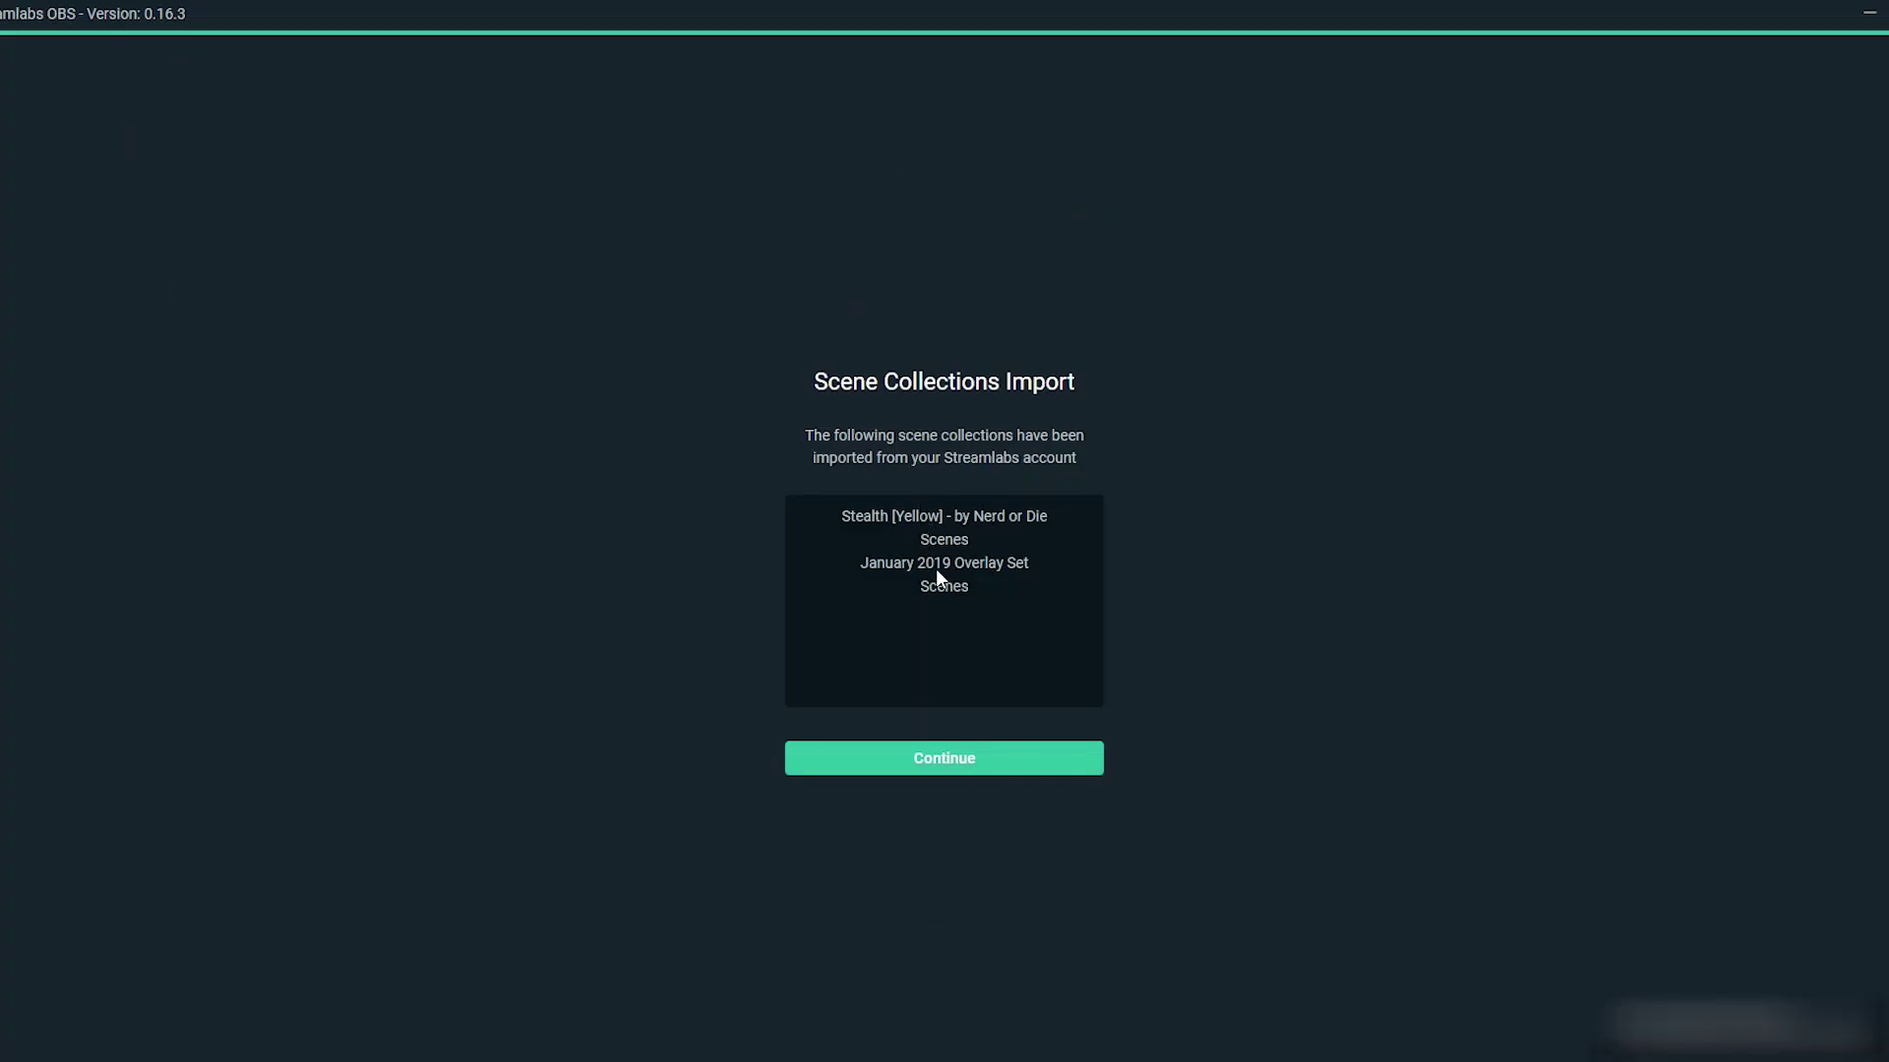
{"action": "left_click", "coordinate": [962, 764]}
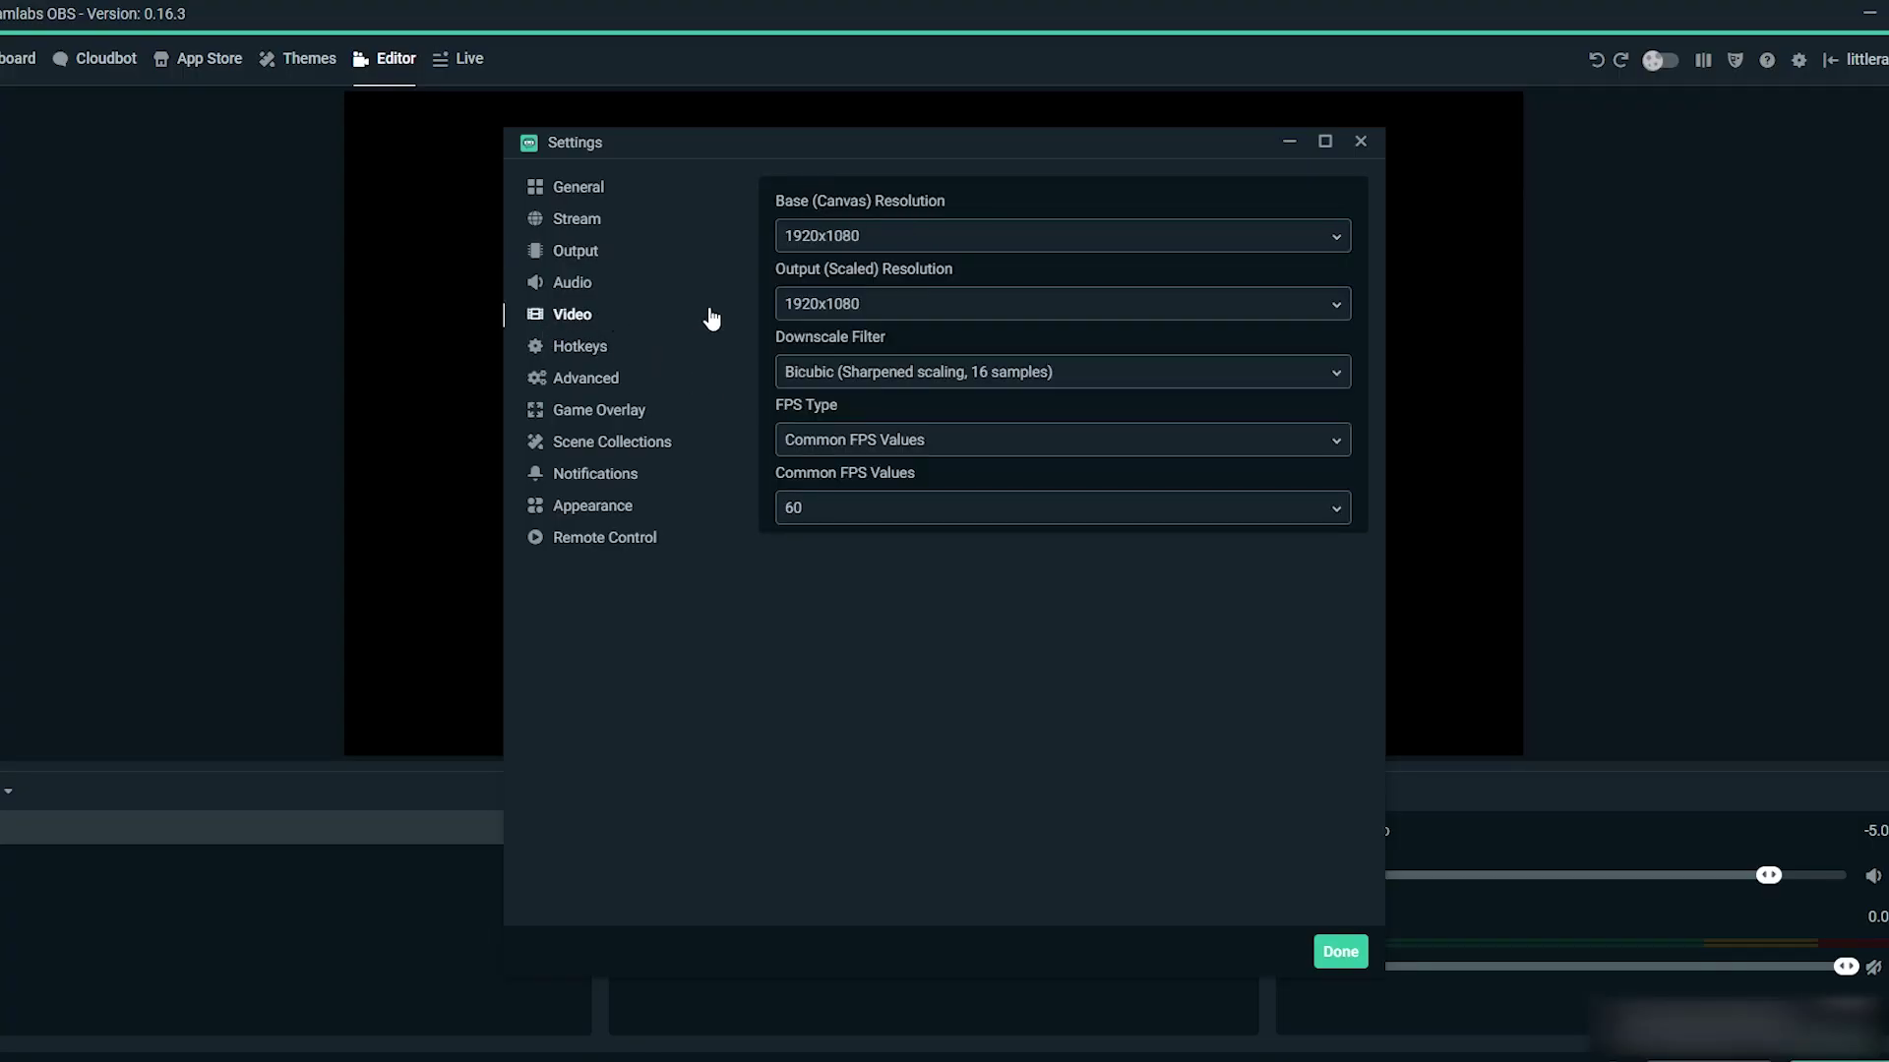
Set Base (Canvas) and Output (Scaled) resolutions to 1920x1080 and save the video settings
{"action": "left_click", "coordinate": [870, 240]}
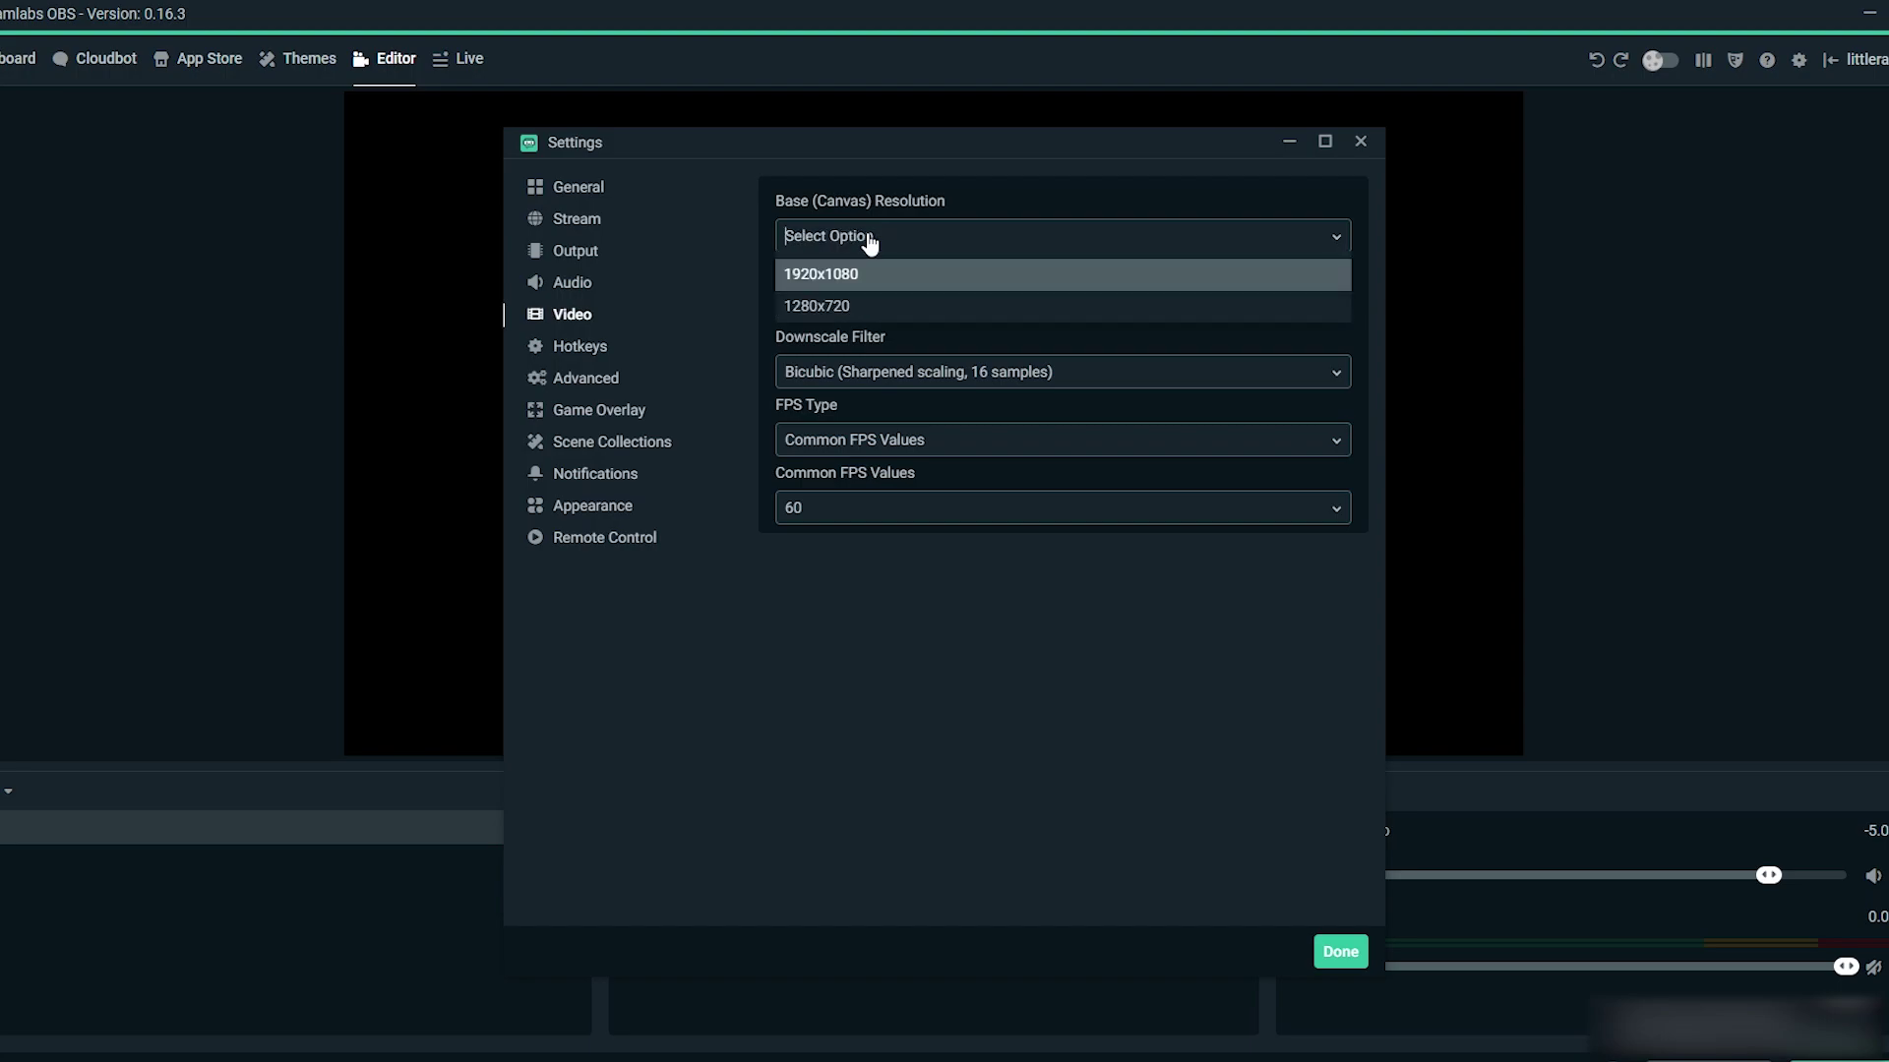
{"action": "left_click", "coordinate": [830, 275]}
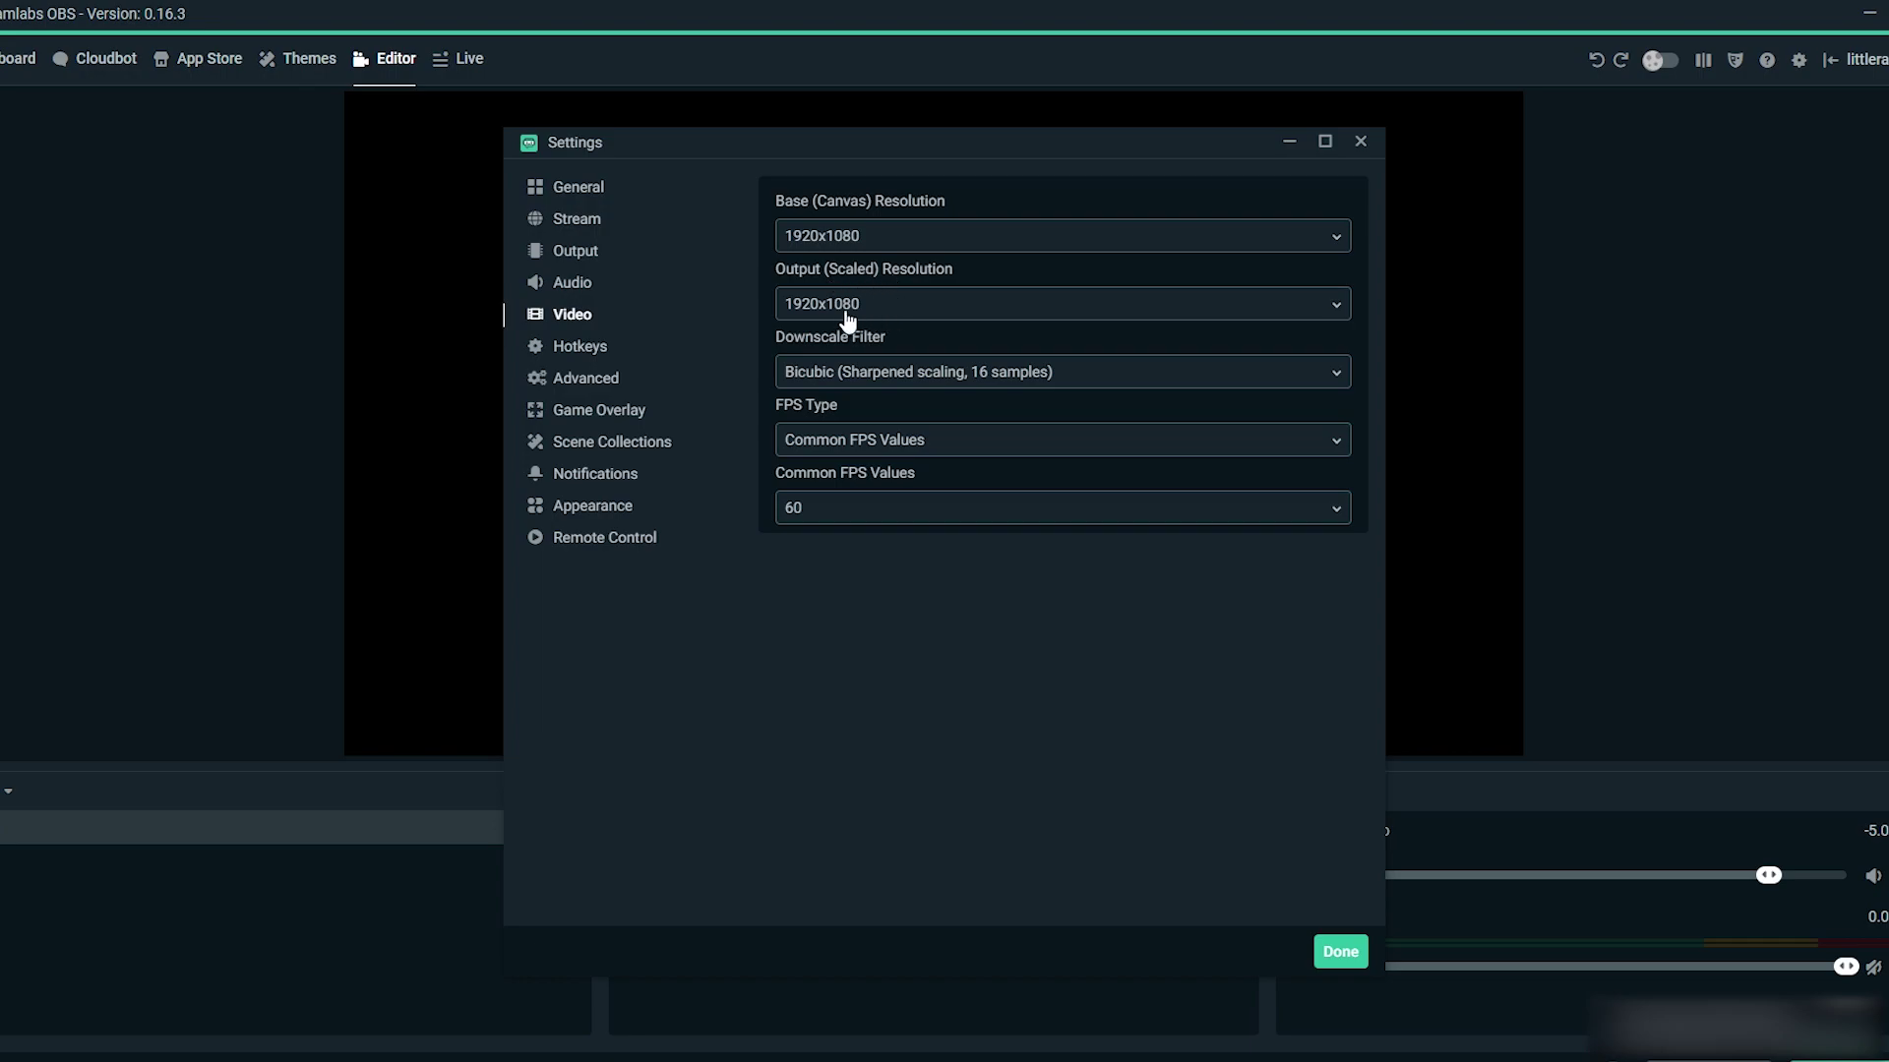
{"action": "left_click", "coordinate": [840, 311]}
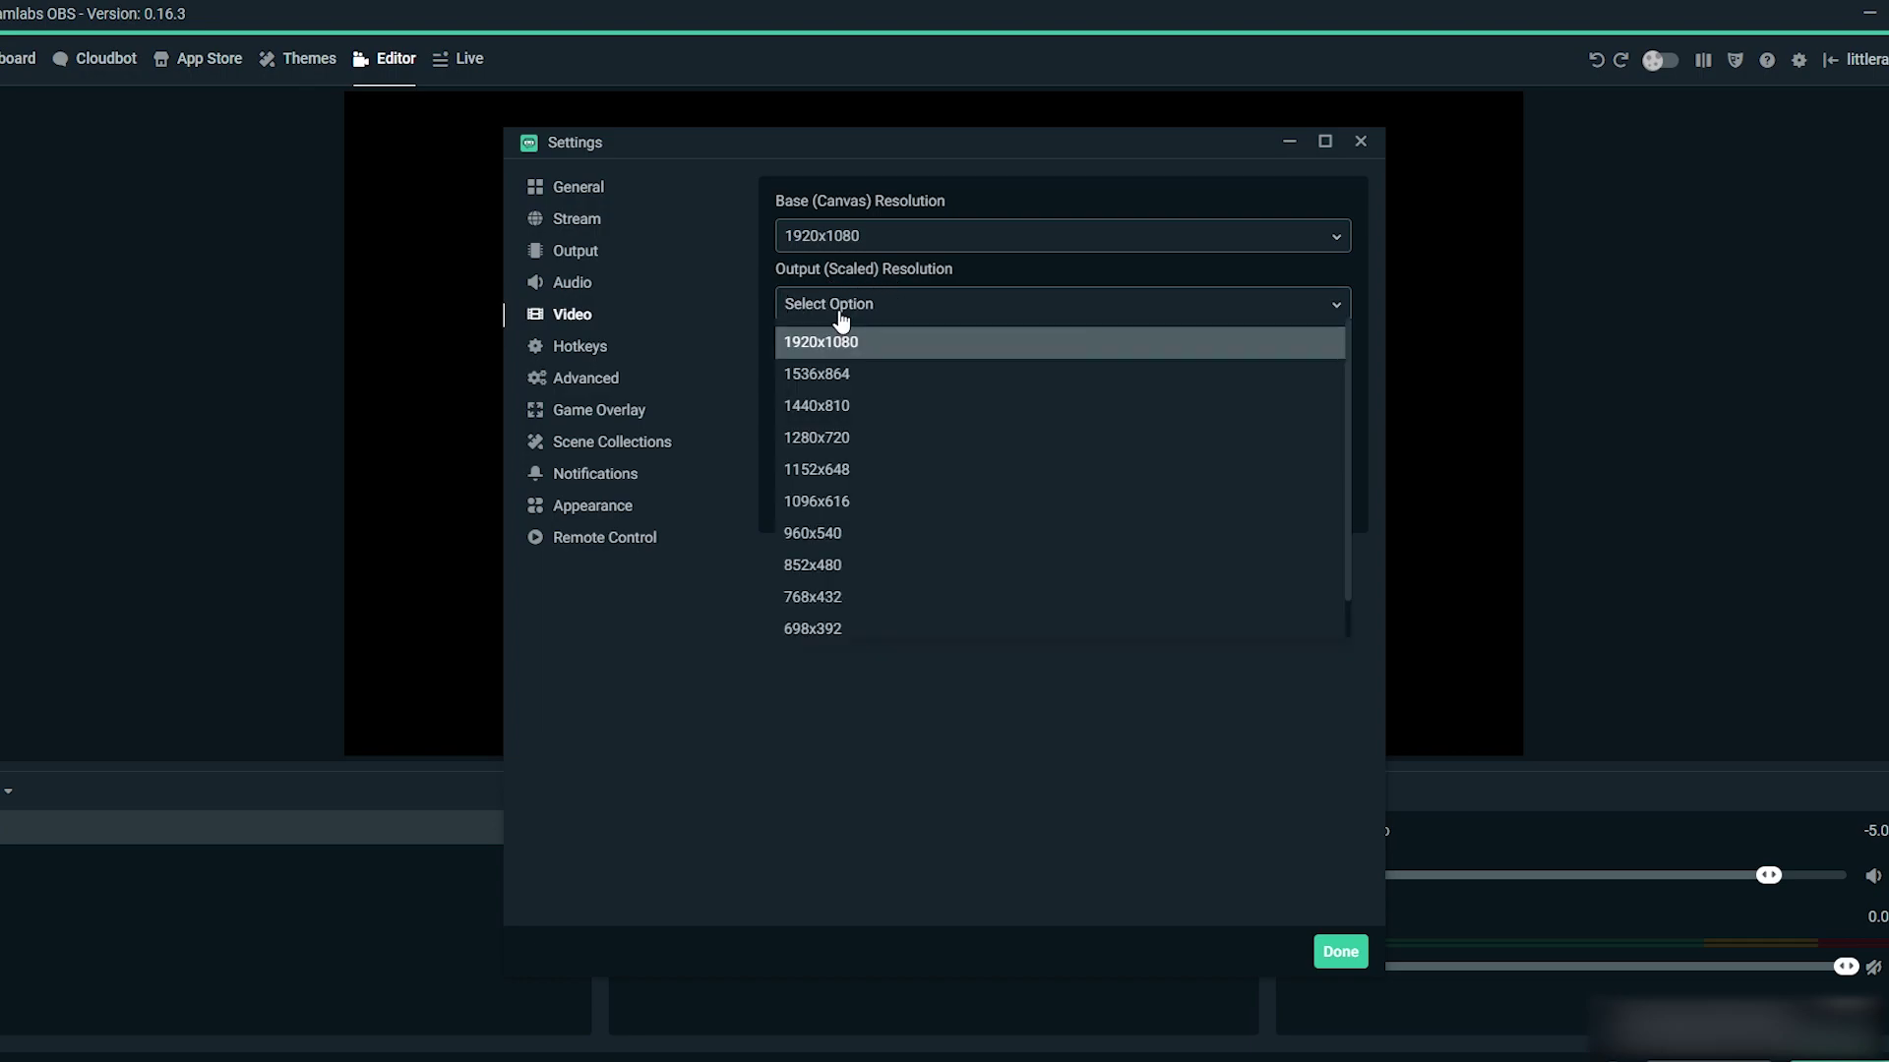
{"action": "left_click", "coordinate": [830, 439]}
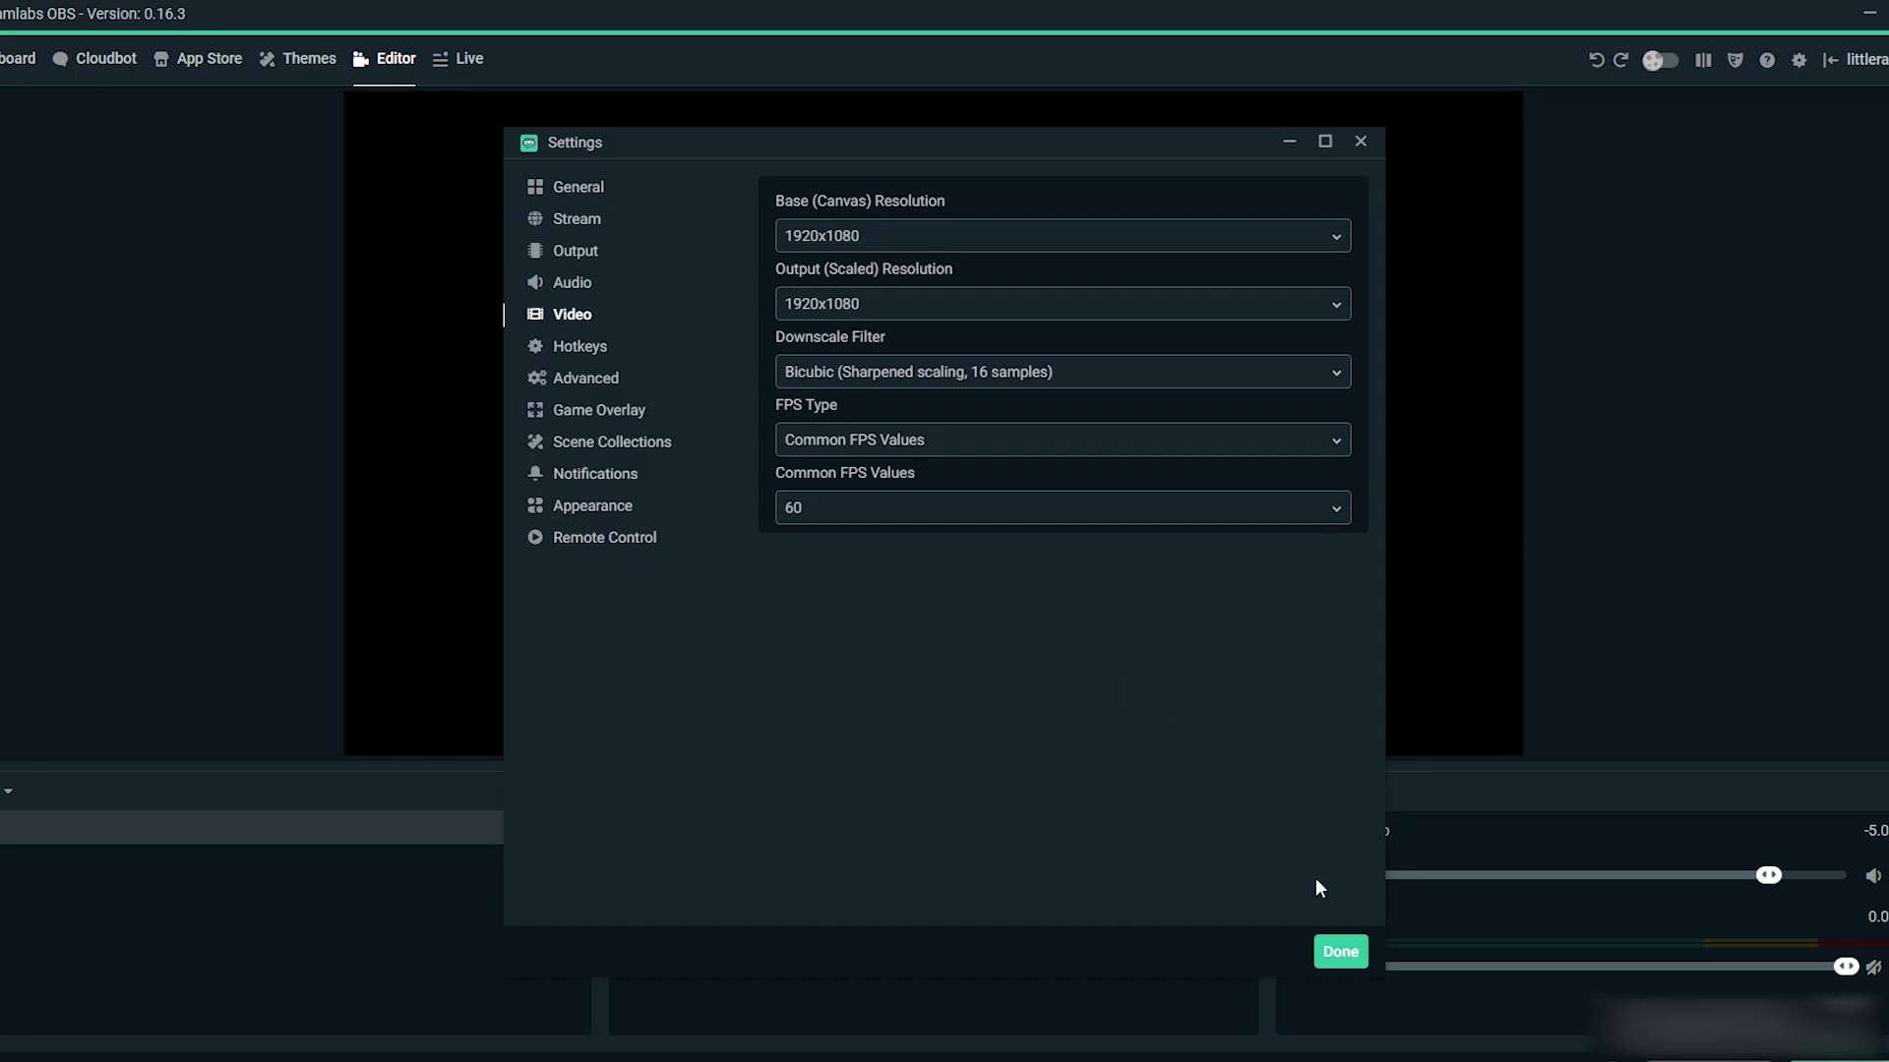
{"action": "left_click", "coordinate": [1342, 953]}
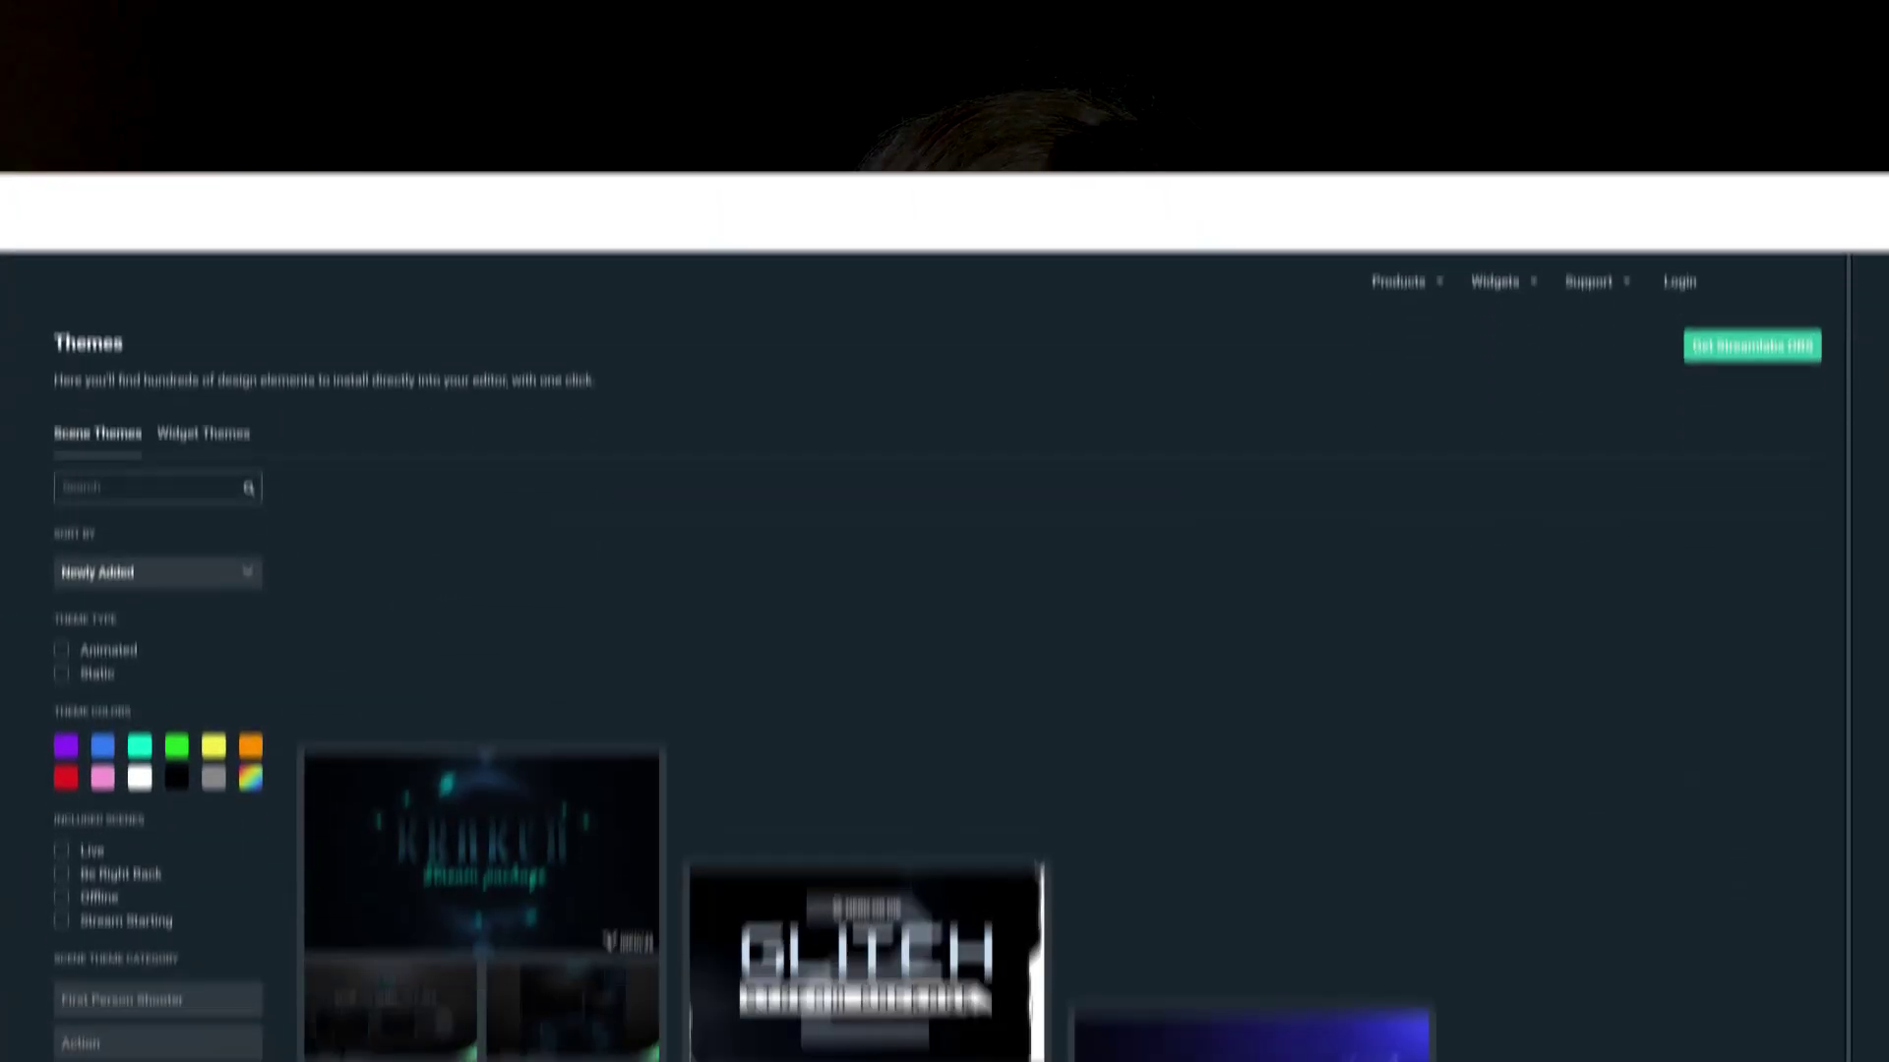
{"action": "scroll", "coordinate": [945, 531], "scroll_direction": "down", "scroll_amount": 3}
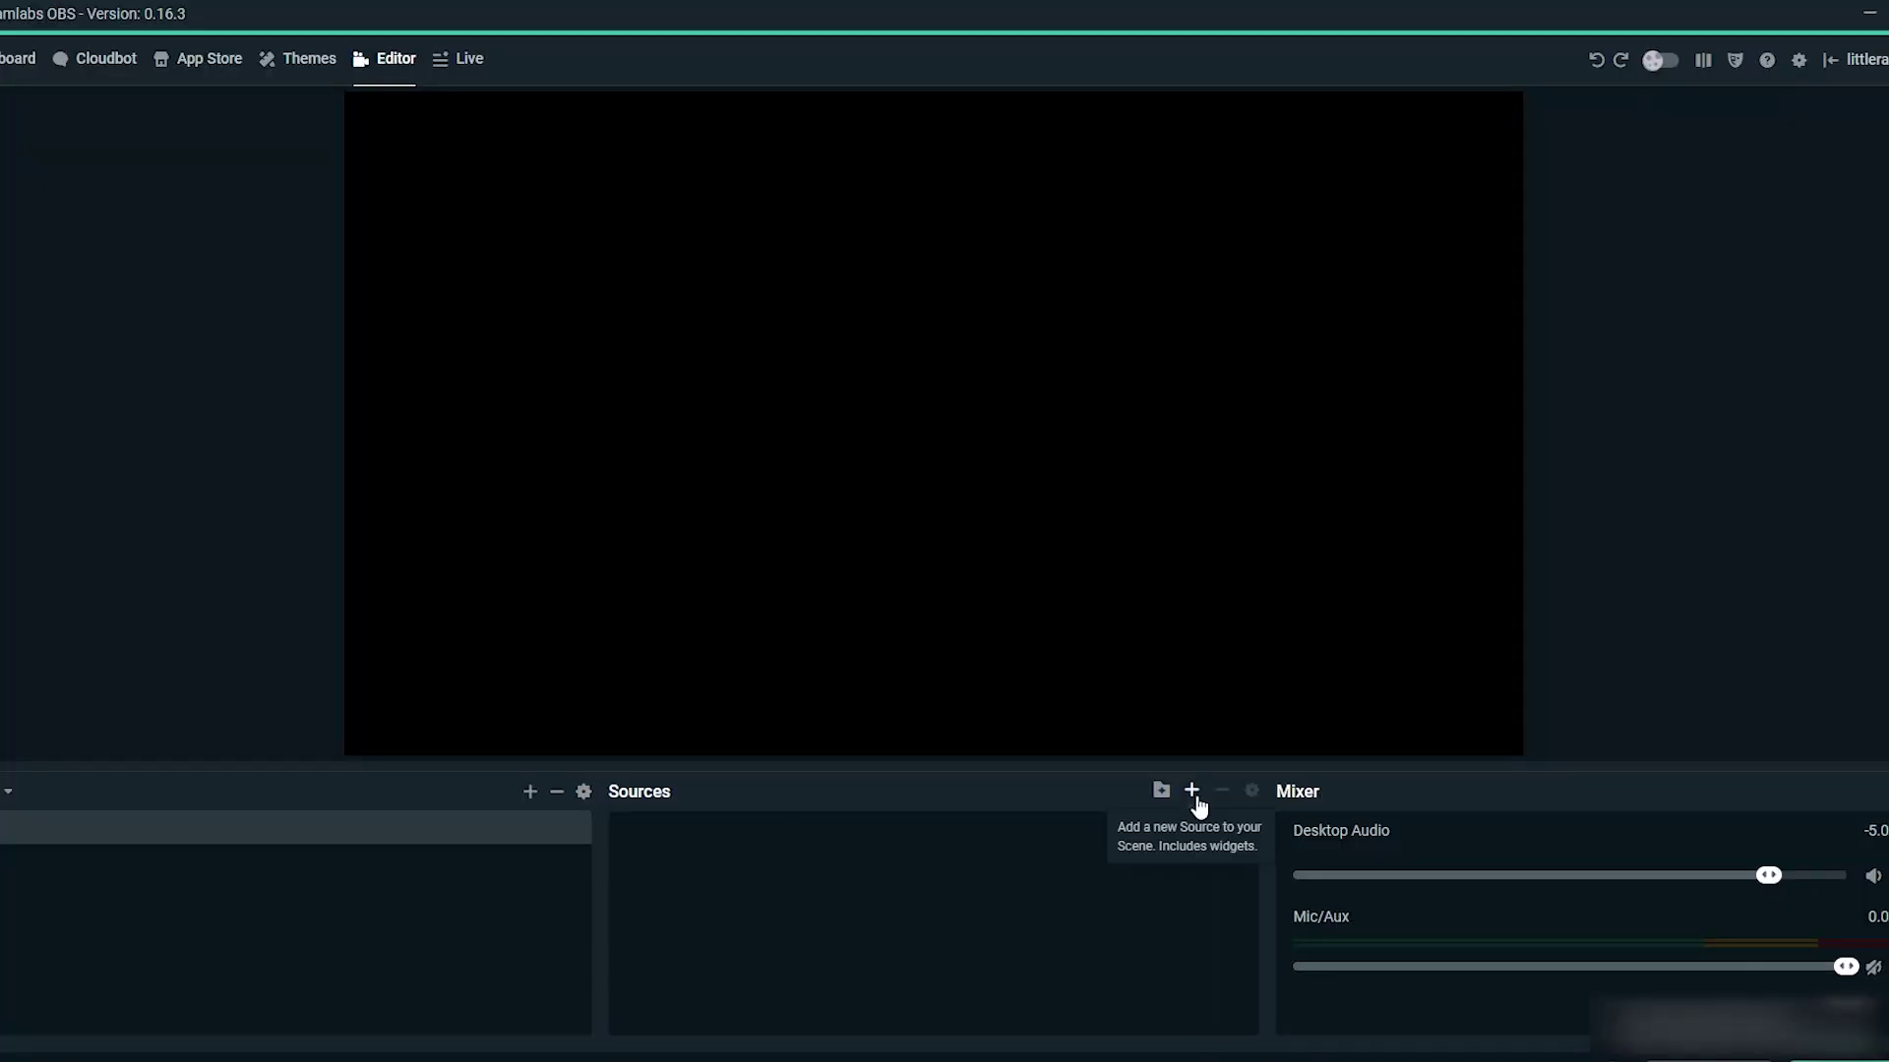
Add an Image source named Background using the NL_HOLDINGSCREEN image file
{"action": "left_click", "coordinate": [1194, 794]}
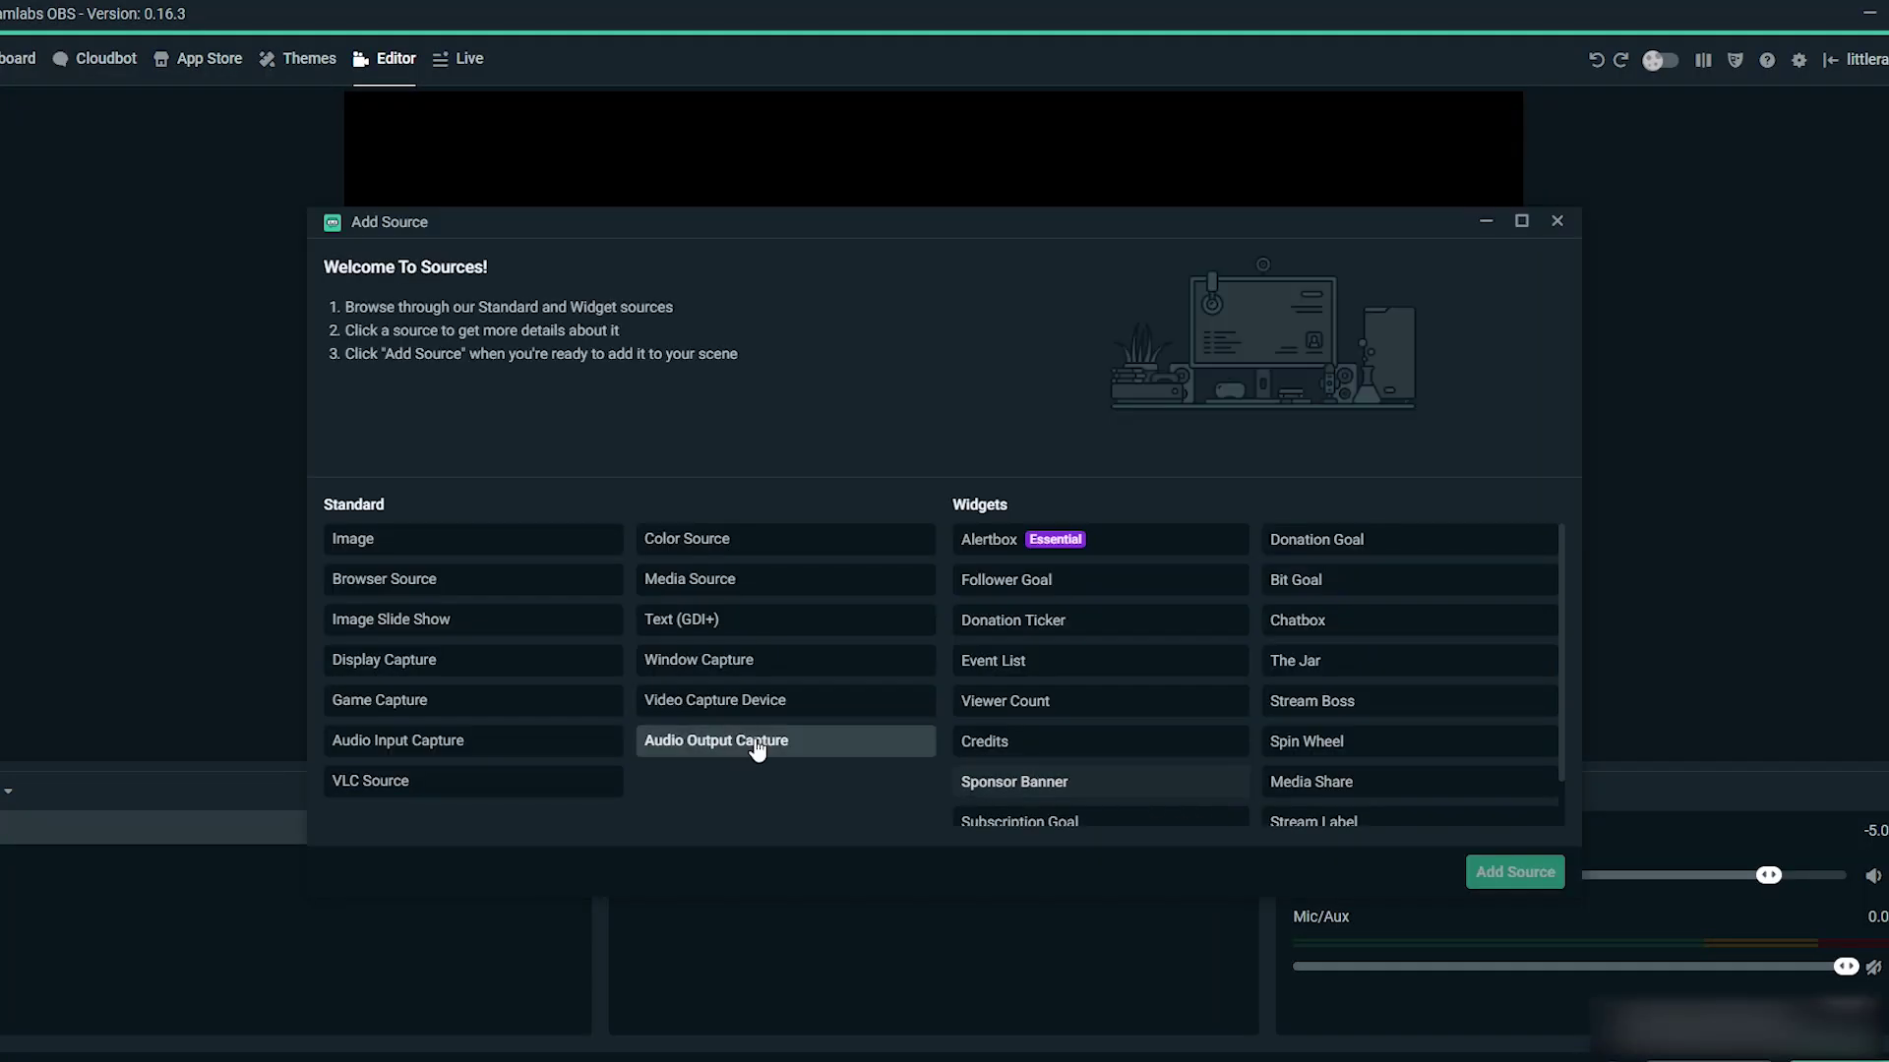
{"action": "left_click", "coordinate": [396, 554]}
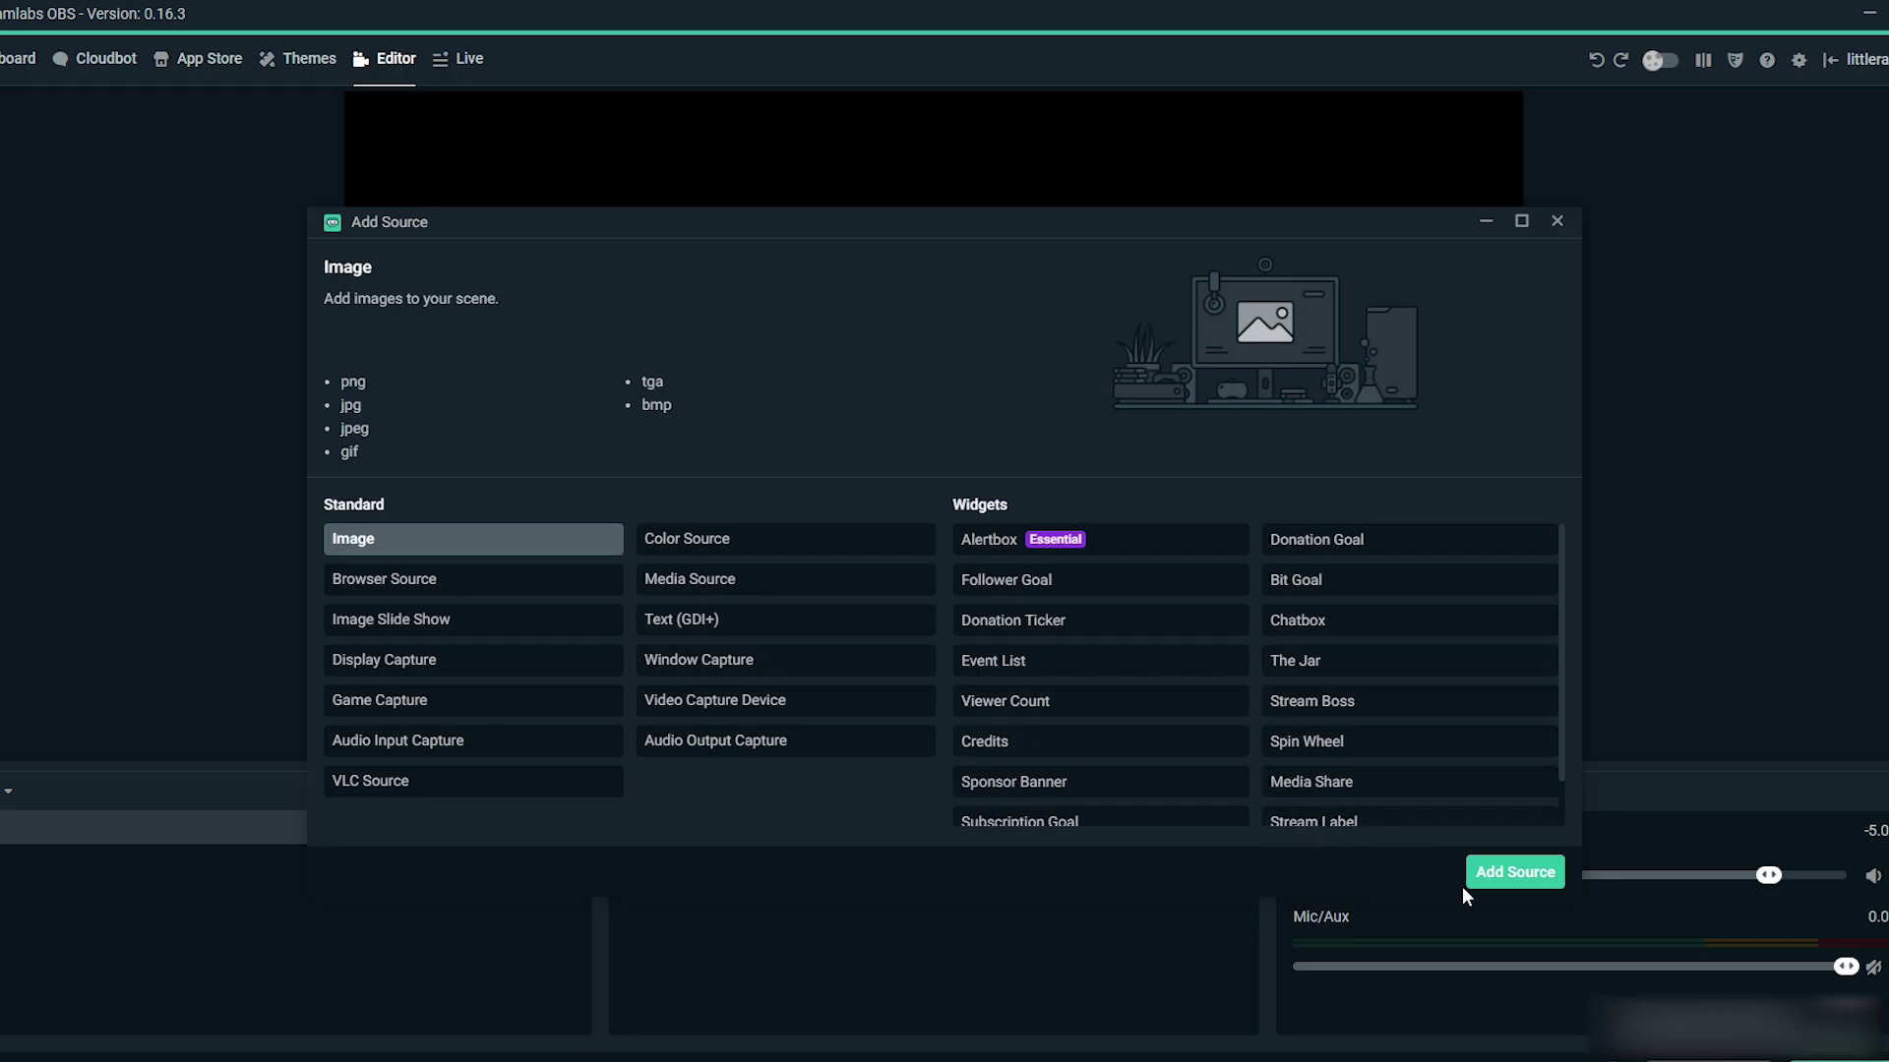
{"action": "left_click", "coordinate": [1515, 872]}
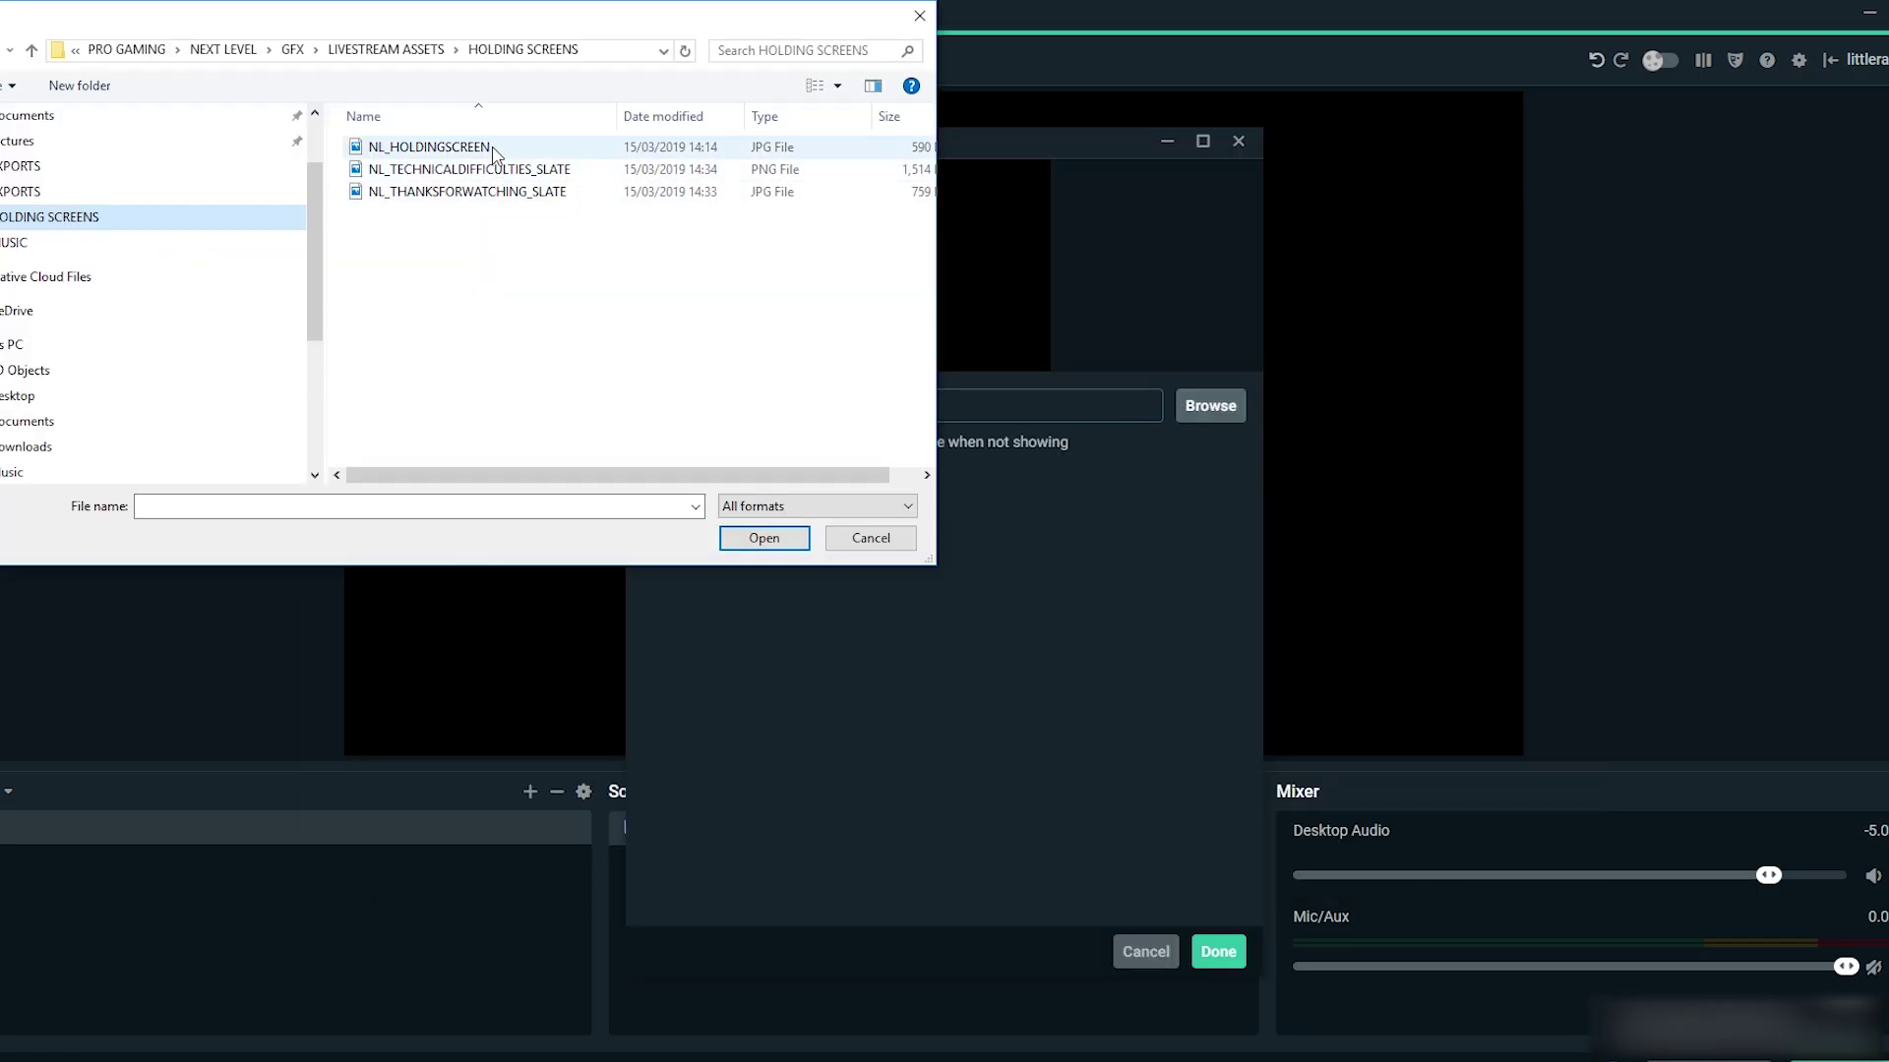
{"action": "left_click", "coordinate": [496, 149]}
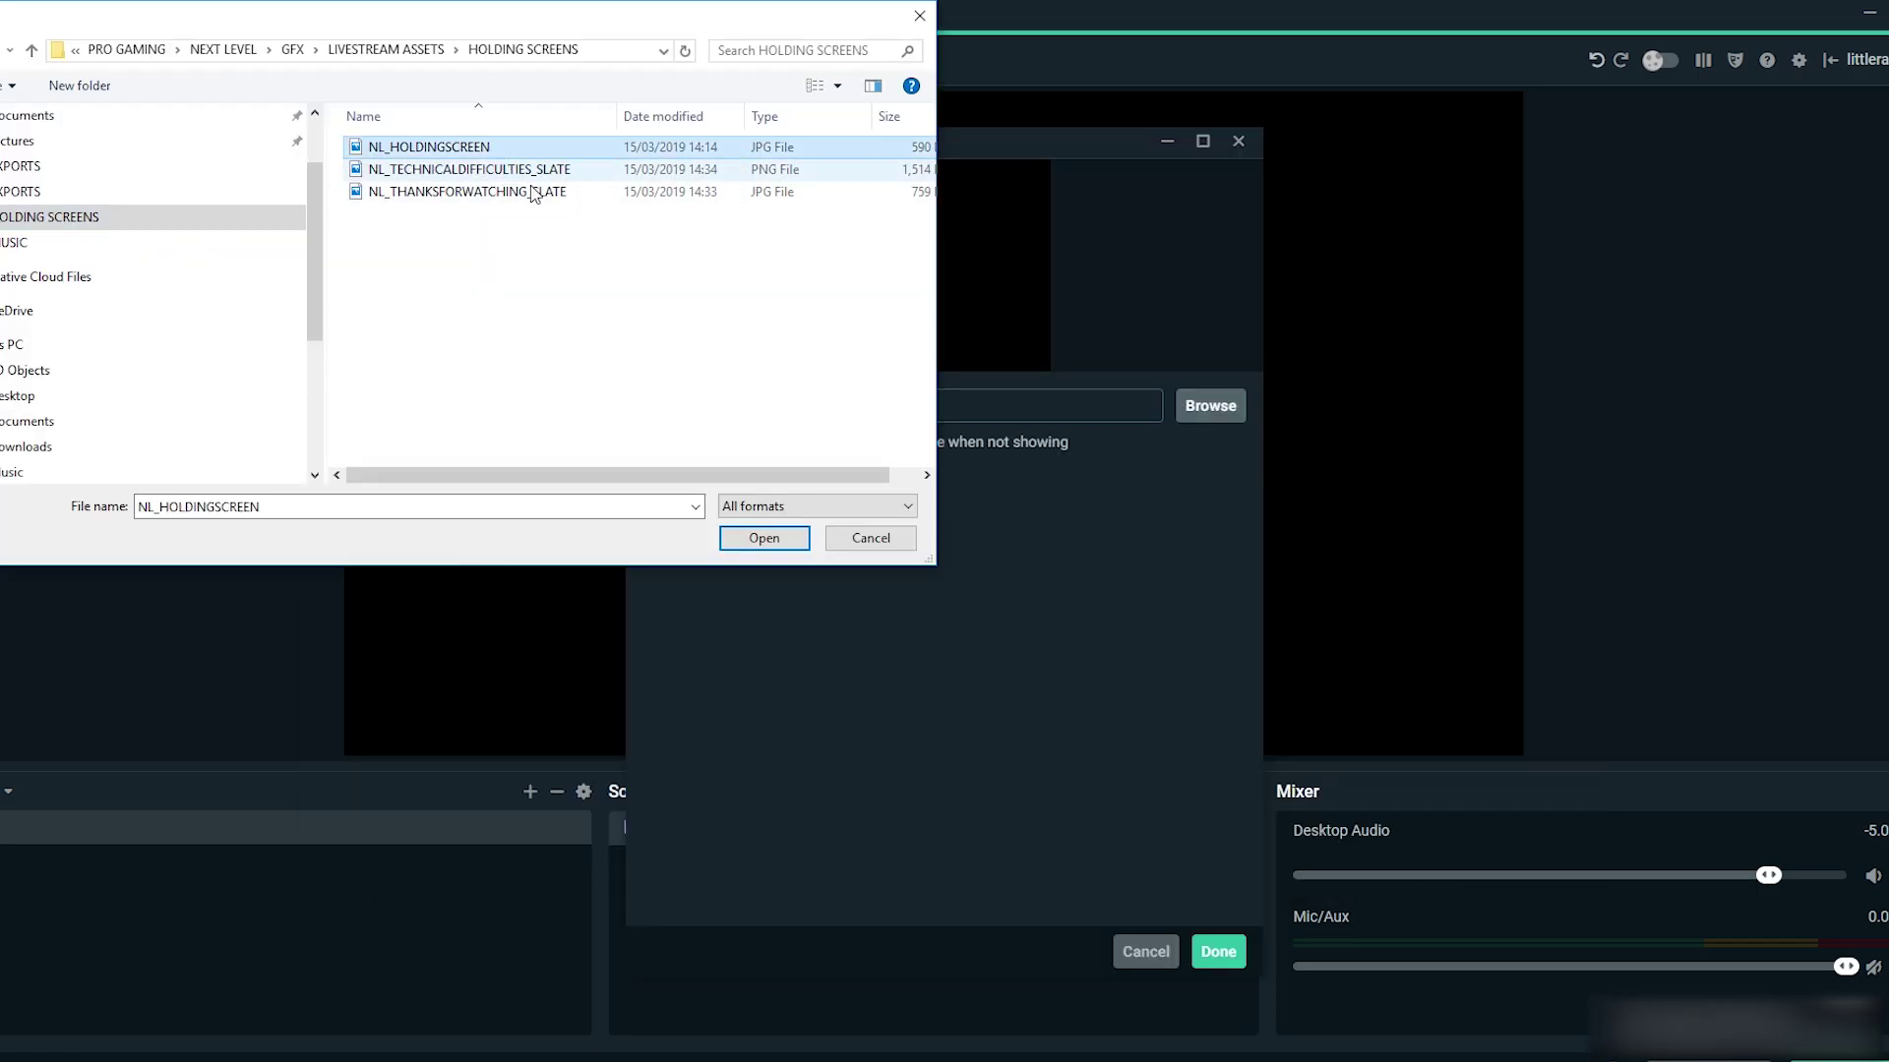
{"action": "left_click", "coordinate": [765, 538]}
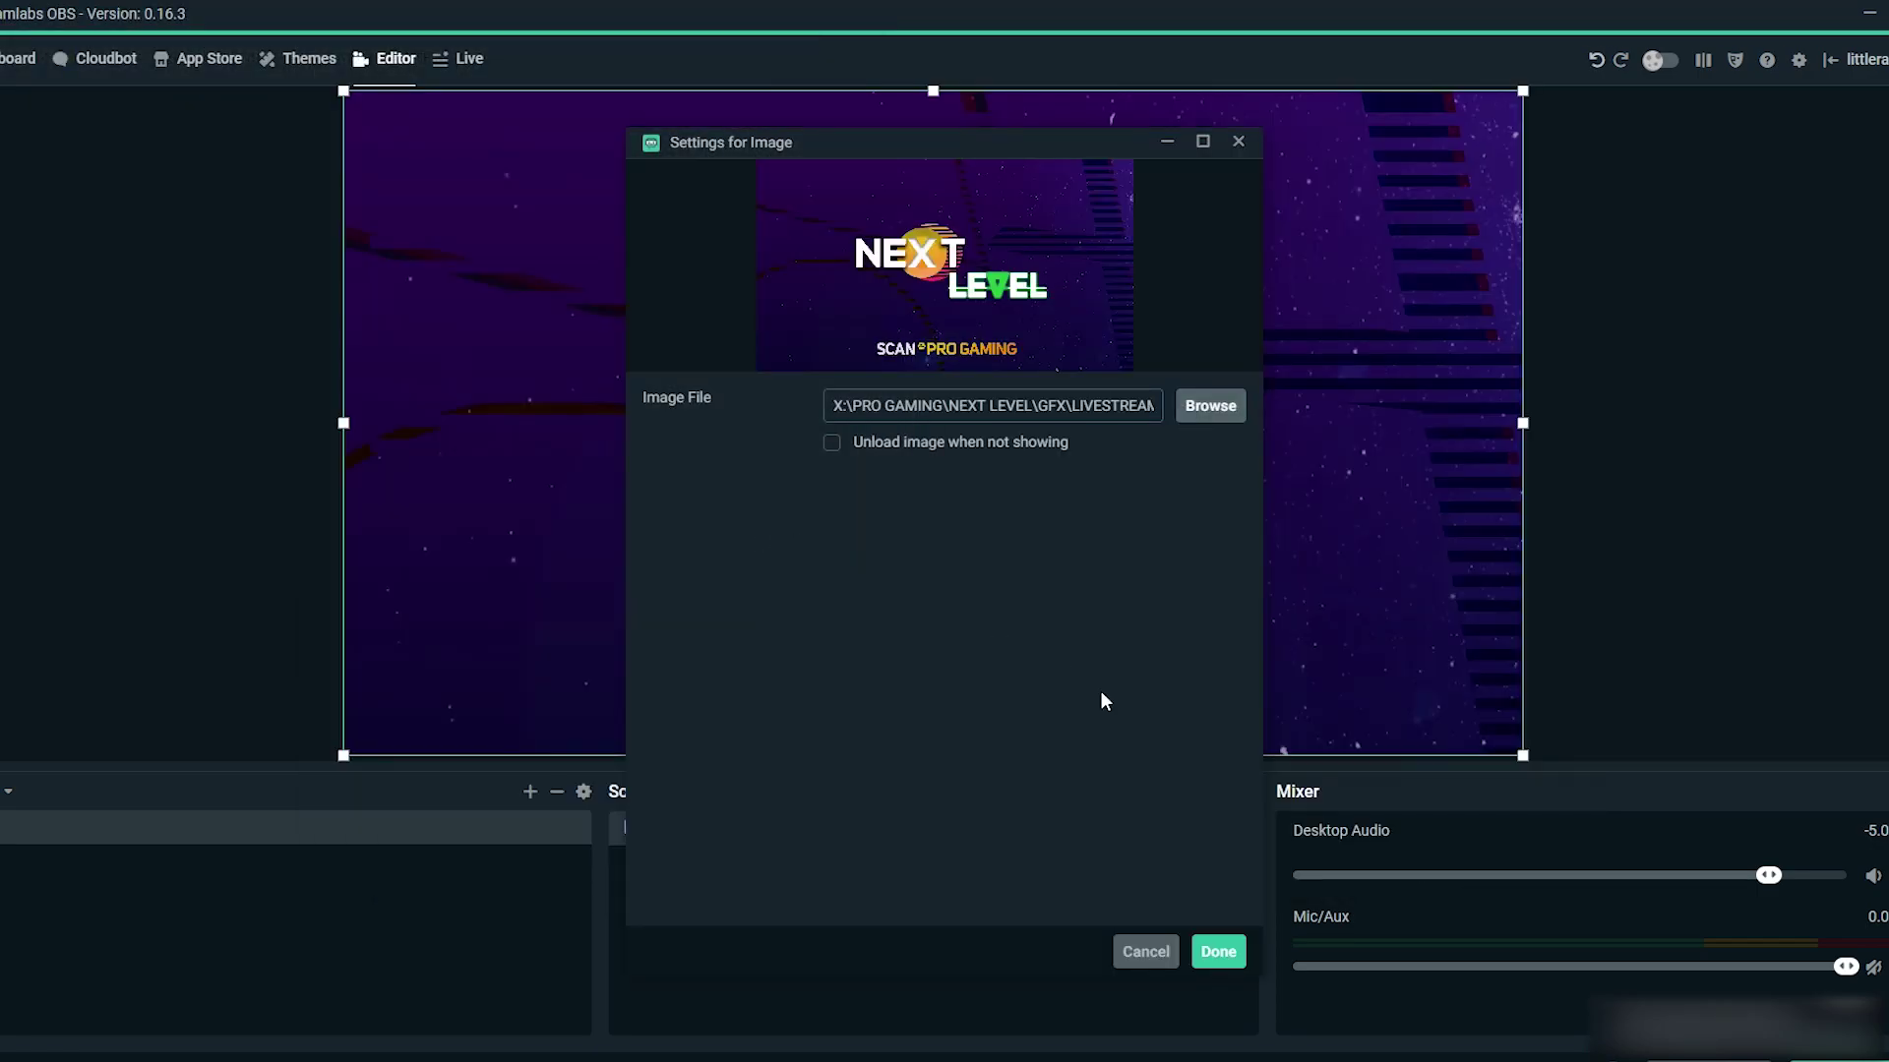
{"action": "left_click", "coordinate": [1219, 954]}
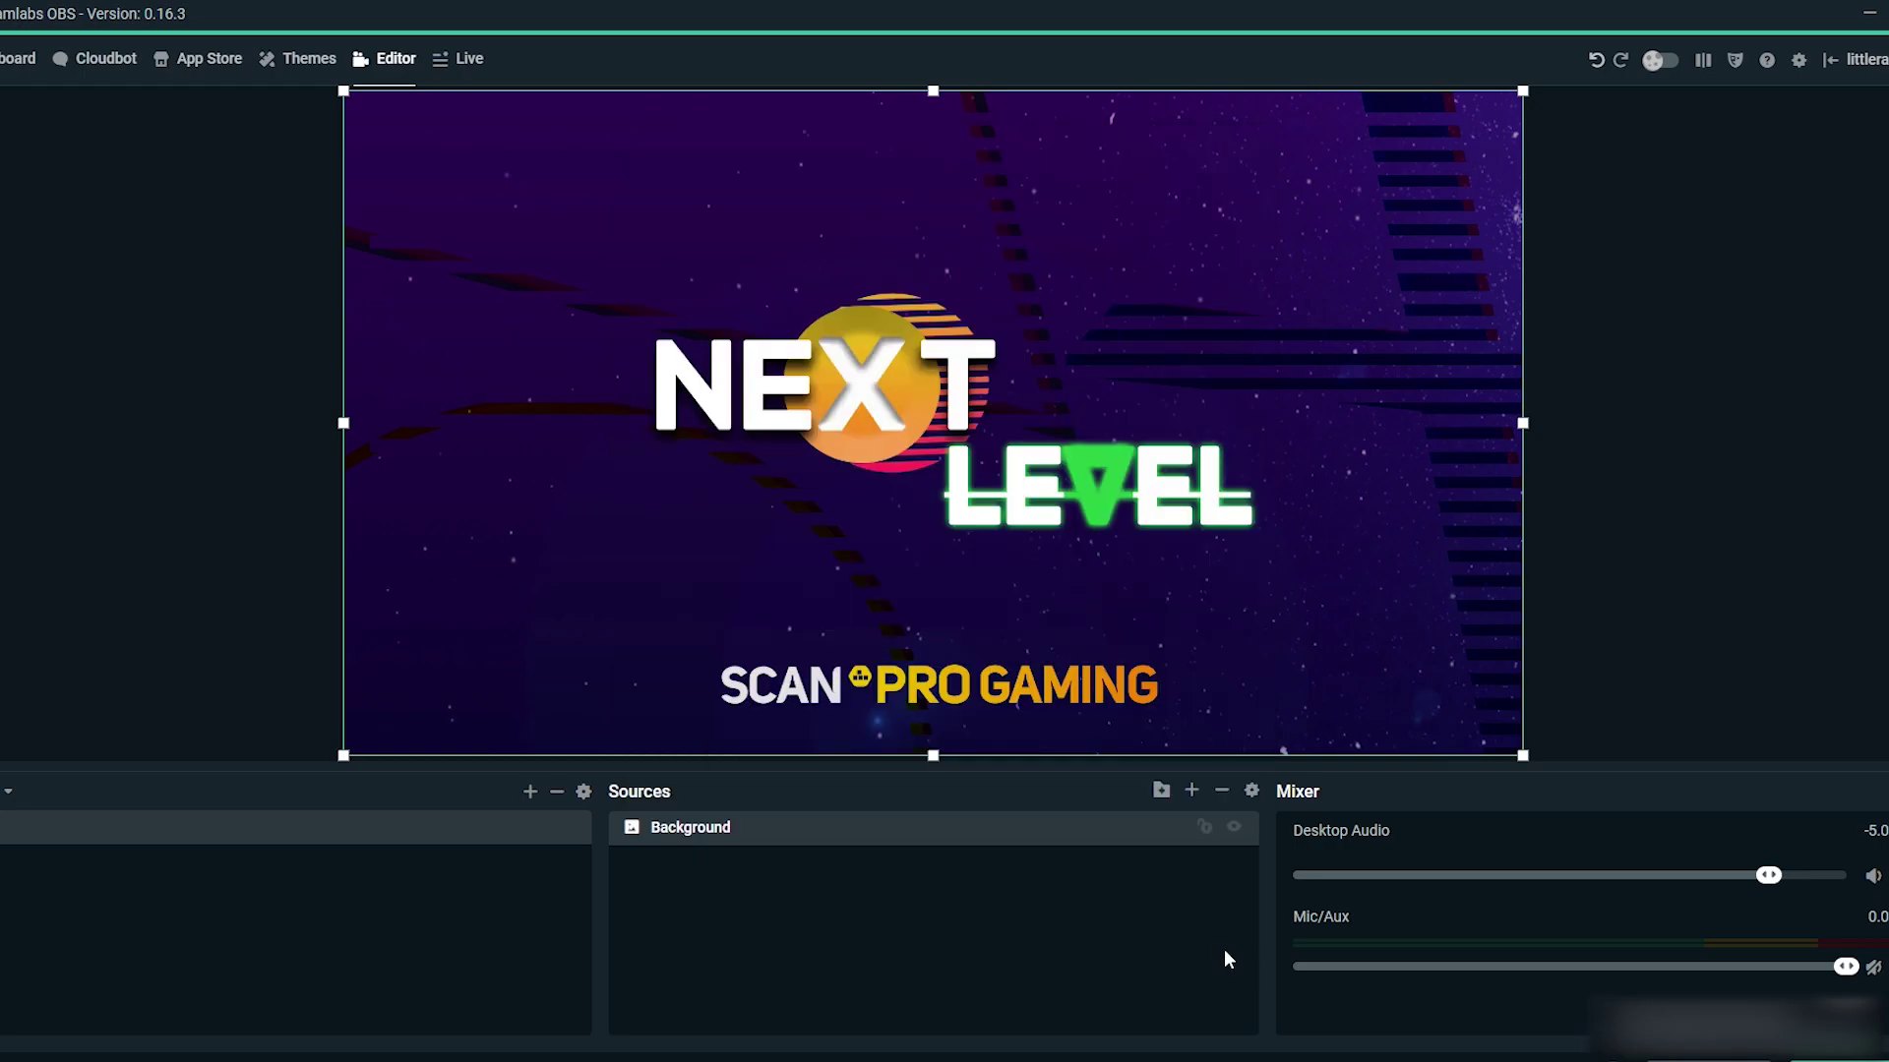
Resize the background image from its corner and edge, then reposition it to fill the canvas
{"action": "left_click_drag", "start_coordinate": [1523, 756], "coordinate": [1198, 639]}
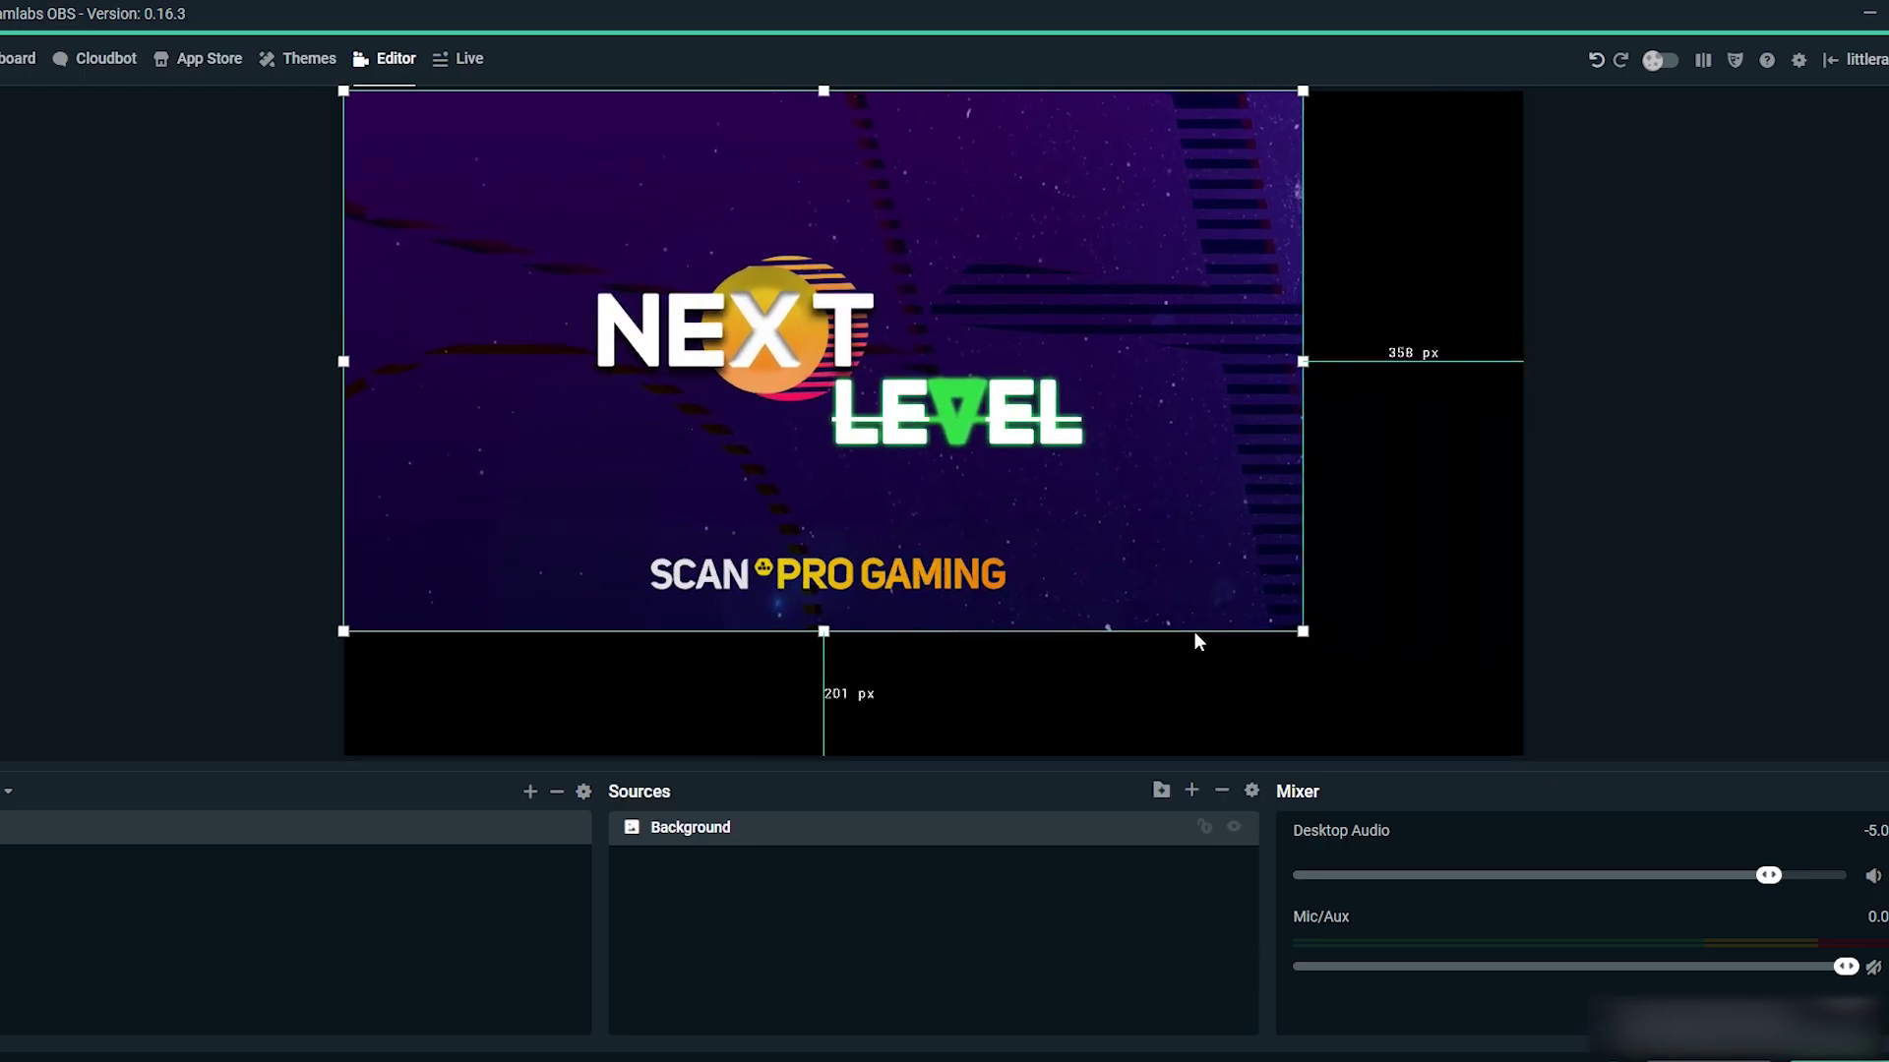
{"action": "mouse_move", "coordinate": [823, 633]}
{"action": "left_mouse_down"}
{"action": "mouse_move", "coordinate": [819, 477]}
{"action": "mouse_move", "coordinate": [824, 631]}
{"action": "left_mouse_up"}
{"action": "left_click_drag", "start_coordinate": [888, 560], "coordinate": [1061, 646]}
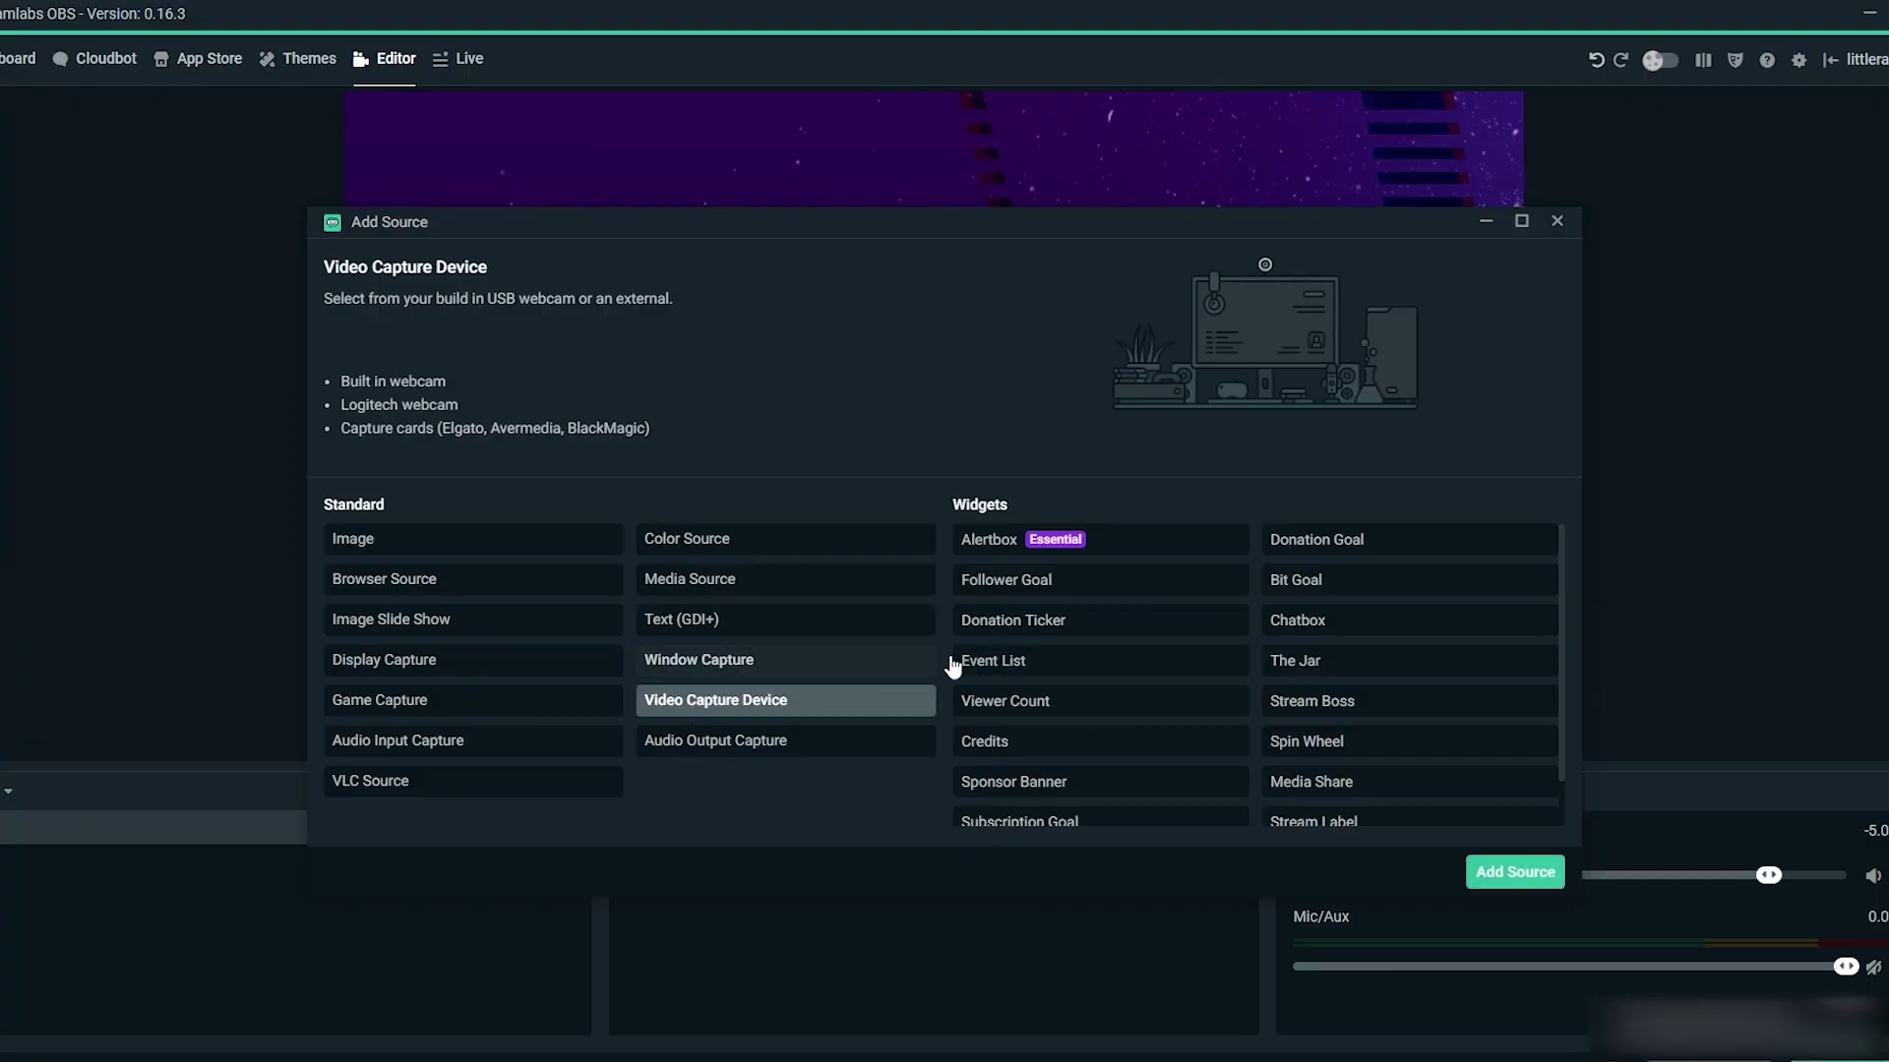
Add a Video Capture Device source using the Game Capture HD60 S camera feed
{"action": "left_click", "coordinate": [1515, 872]}
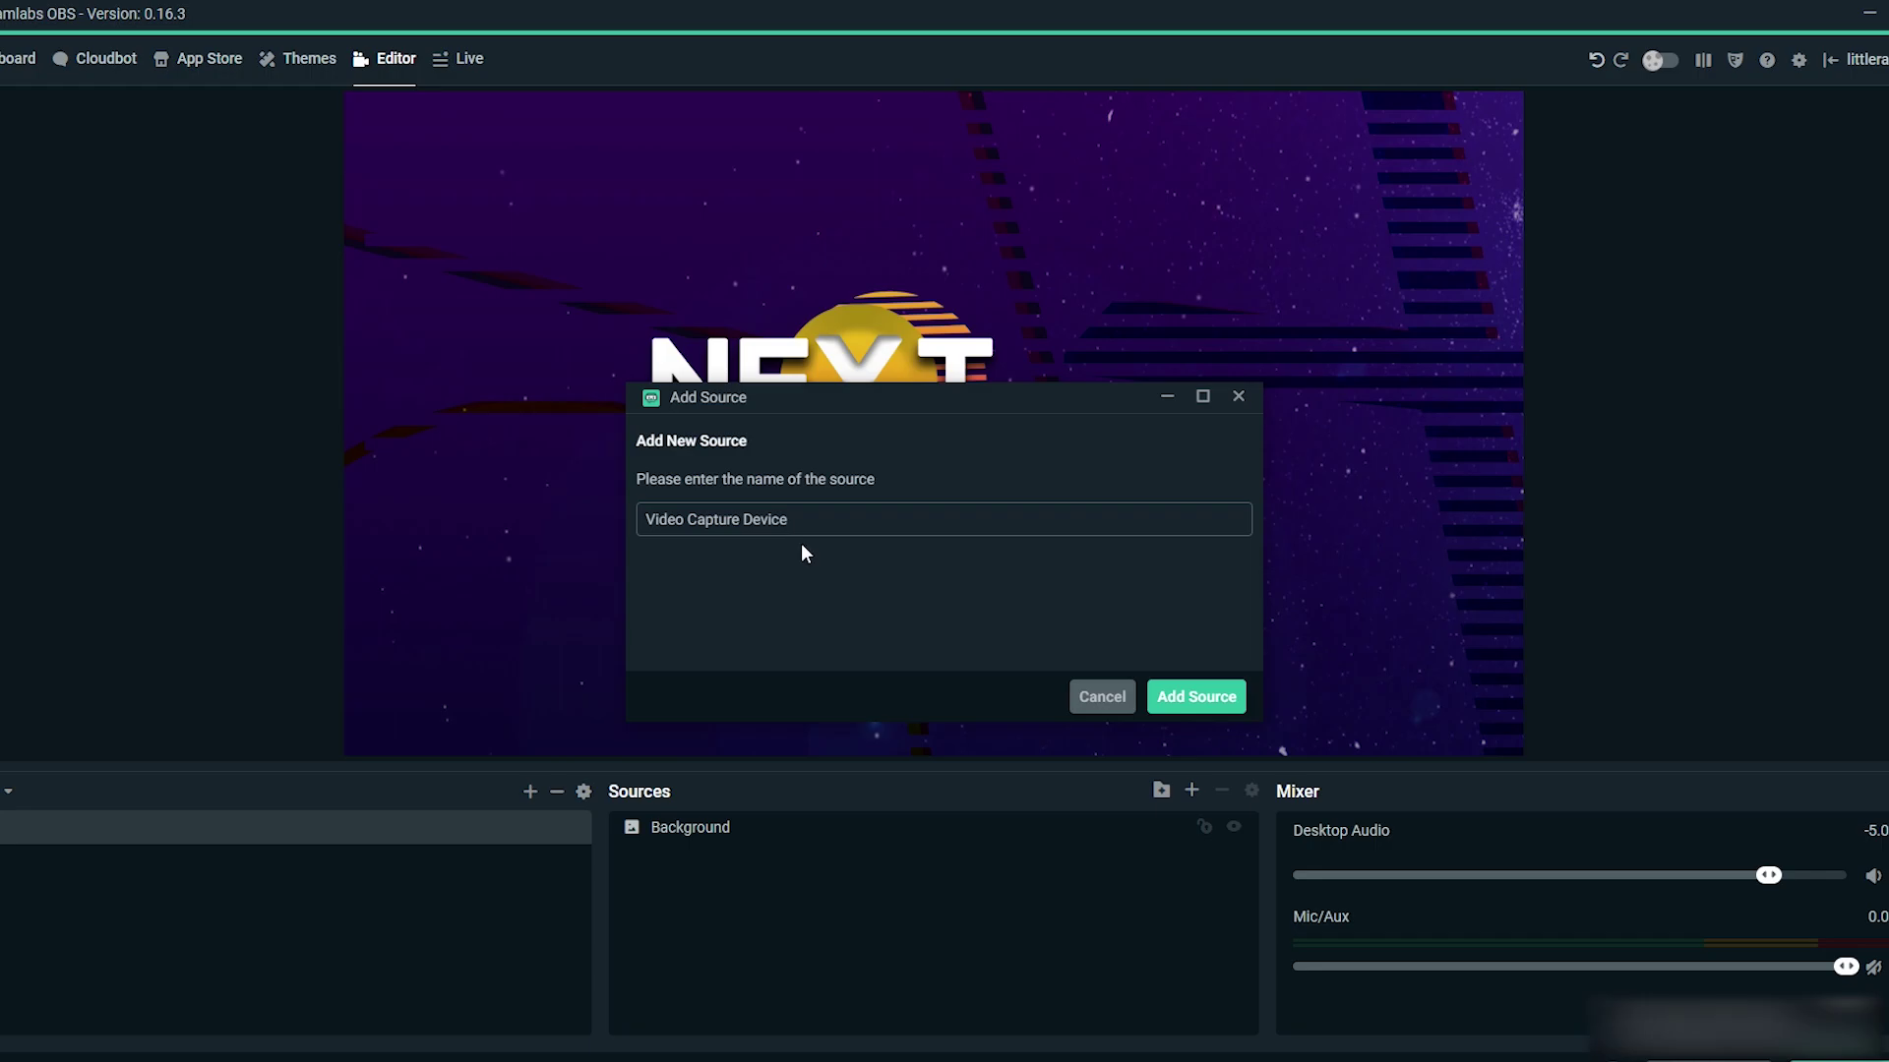
{"action": "left_click", "coordinate": [1200, 697]}
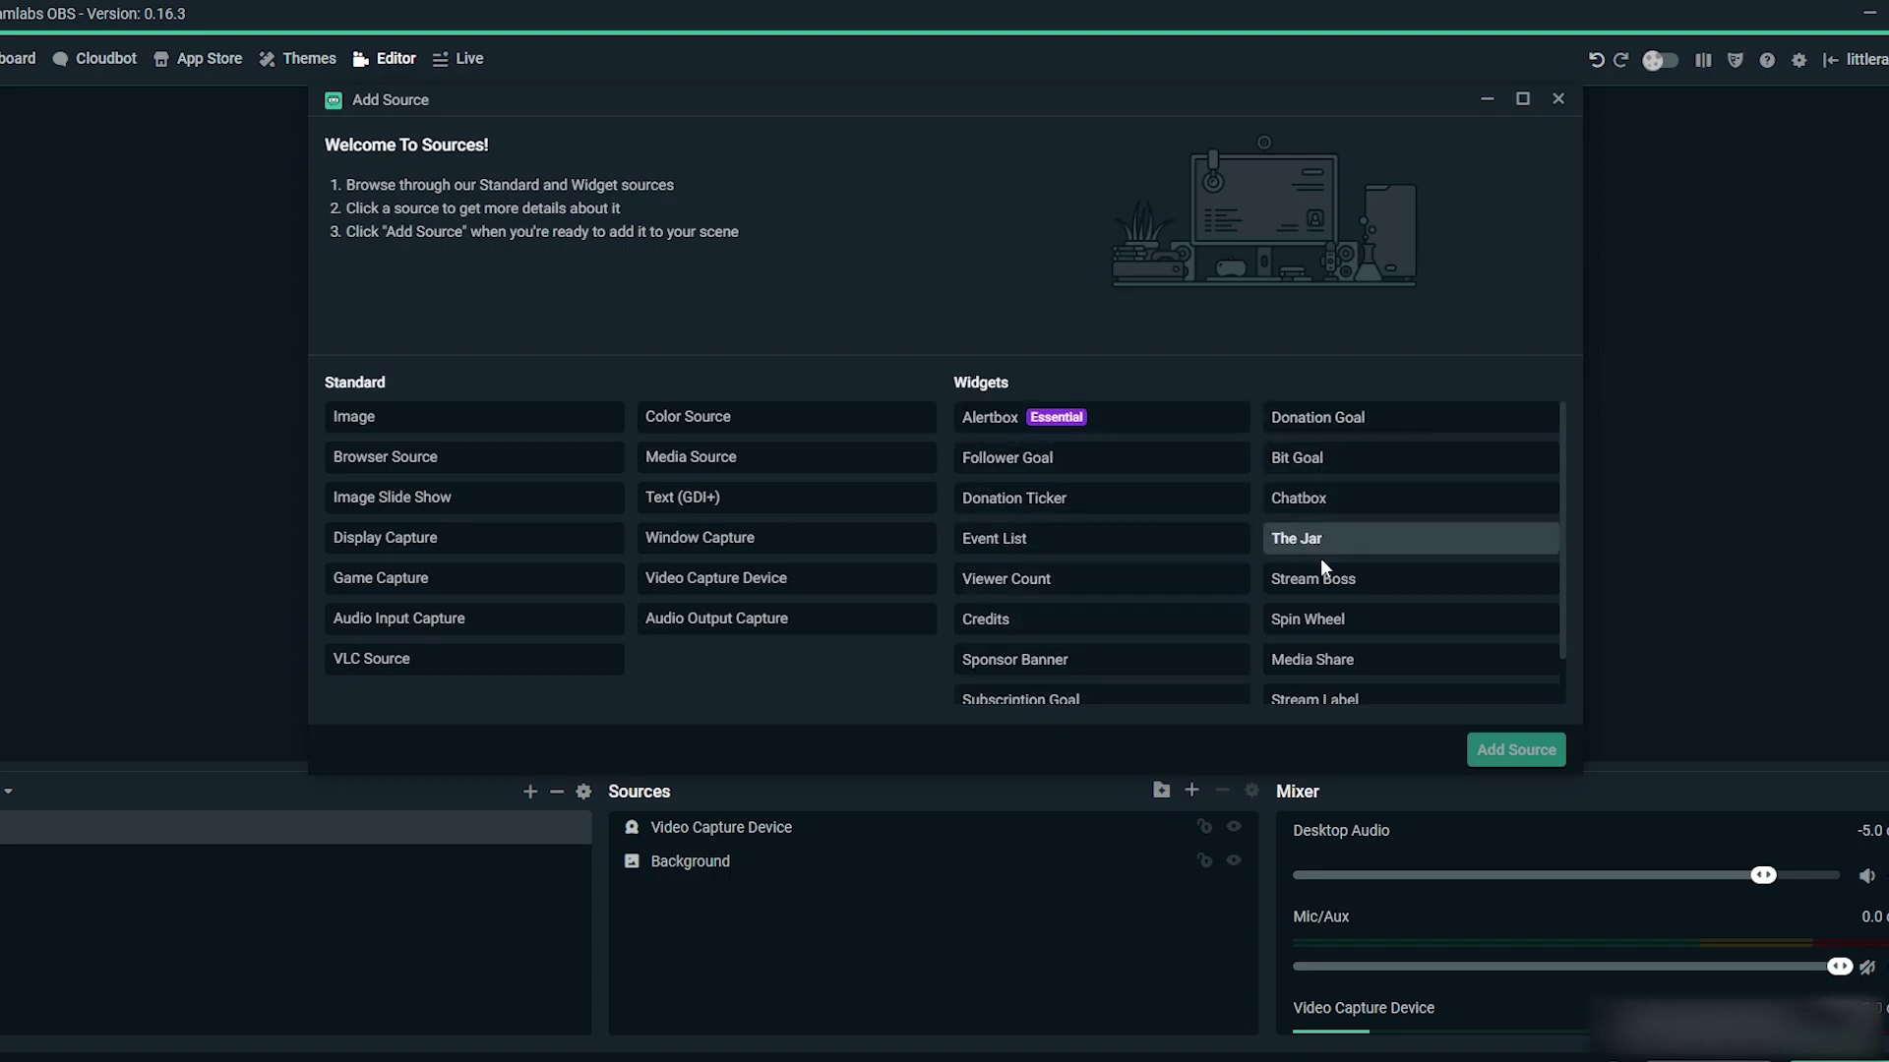
Browse the widget list, preview the Stream Label widget, then pick the Alertbox widget instead
{"action": "scroll", "coordinate": [1322, 702], "scroll_direction": "down", "scroll_amount": 1}
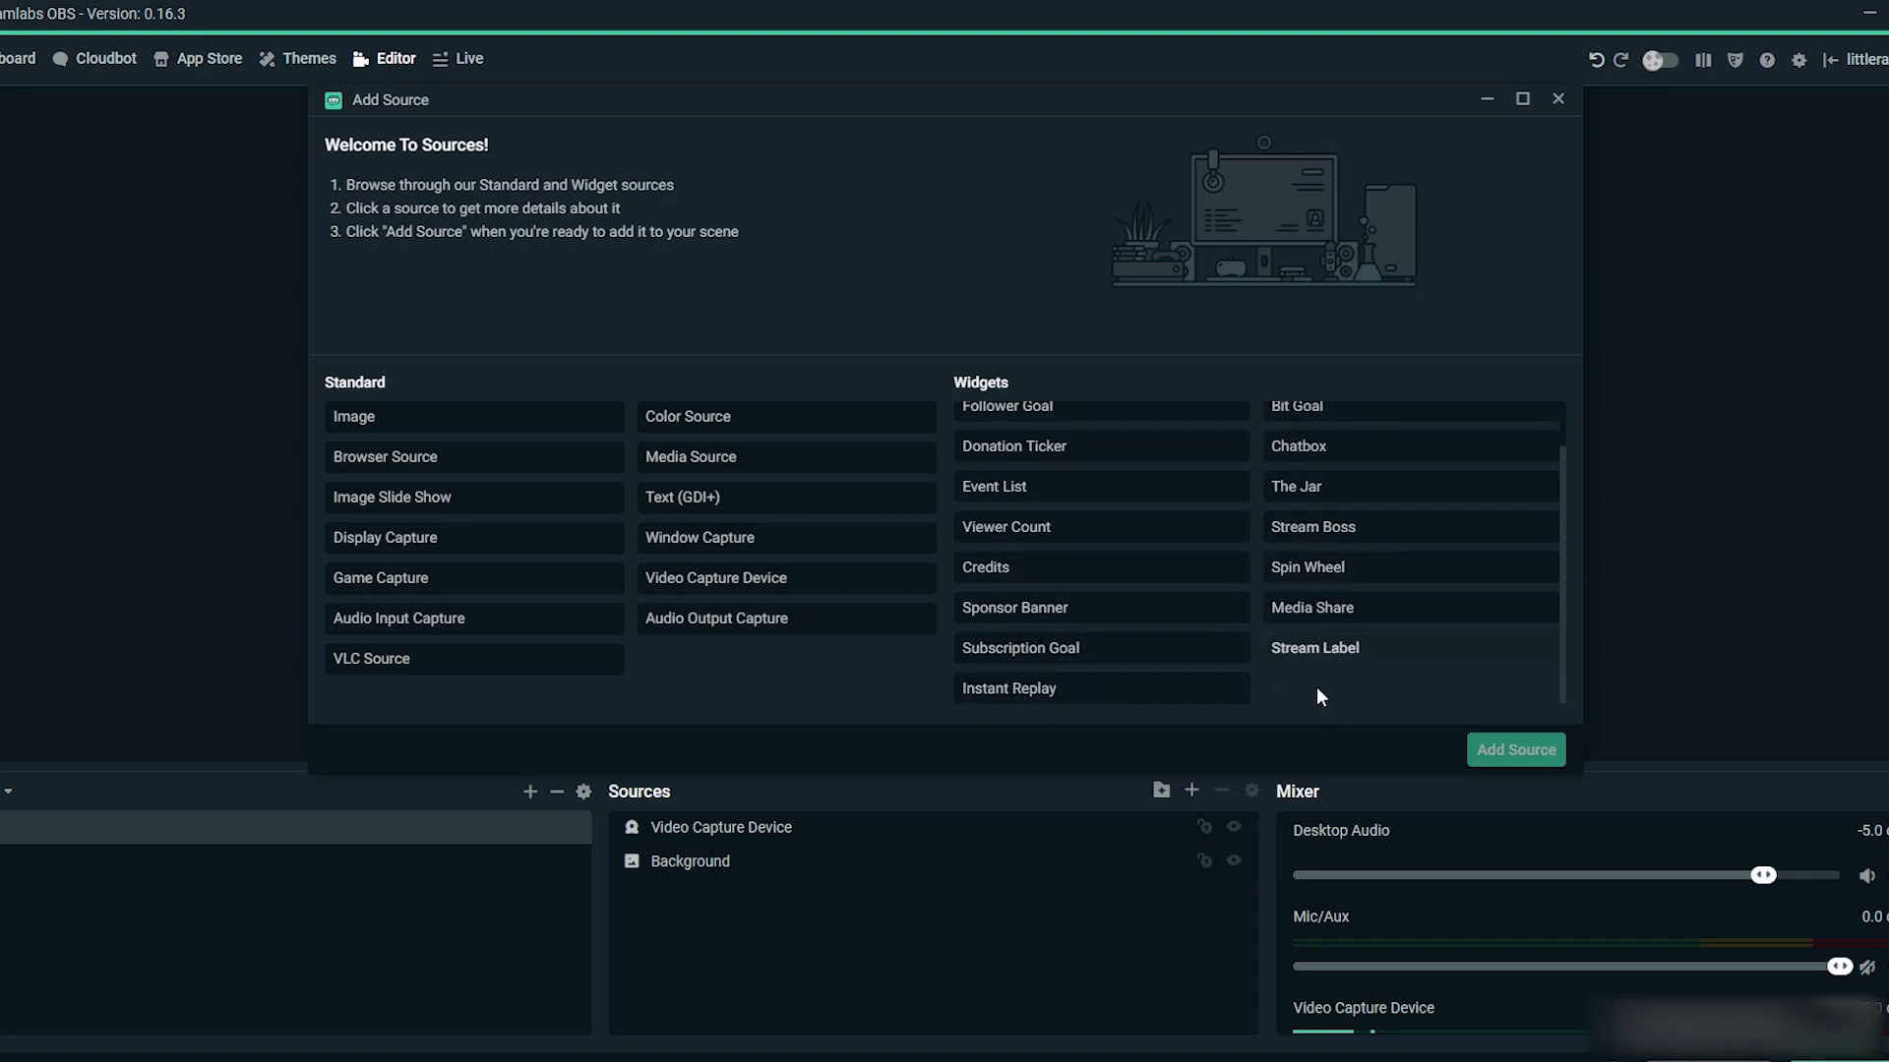
{"action": "scroll", "coordinate": [1253, 676], "scroll_direction": "up", "scroll_amount": 1}
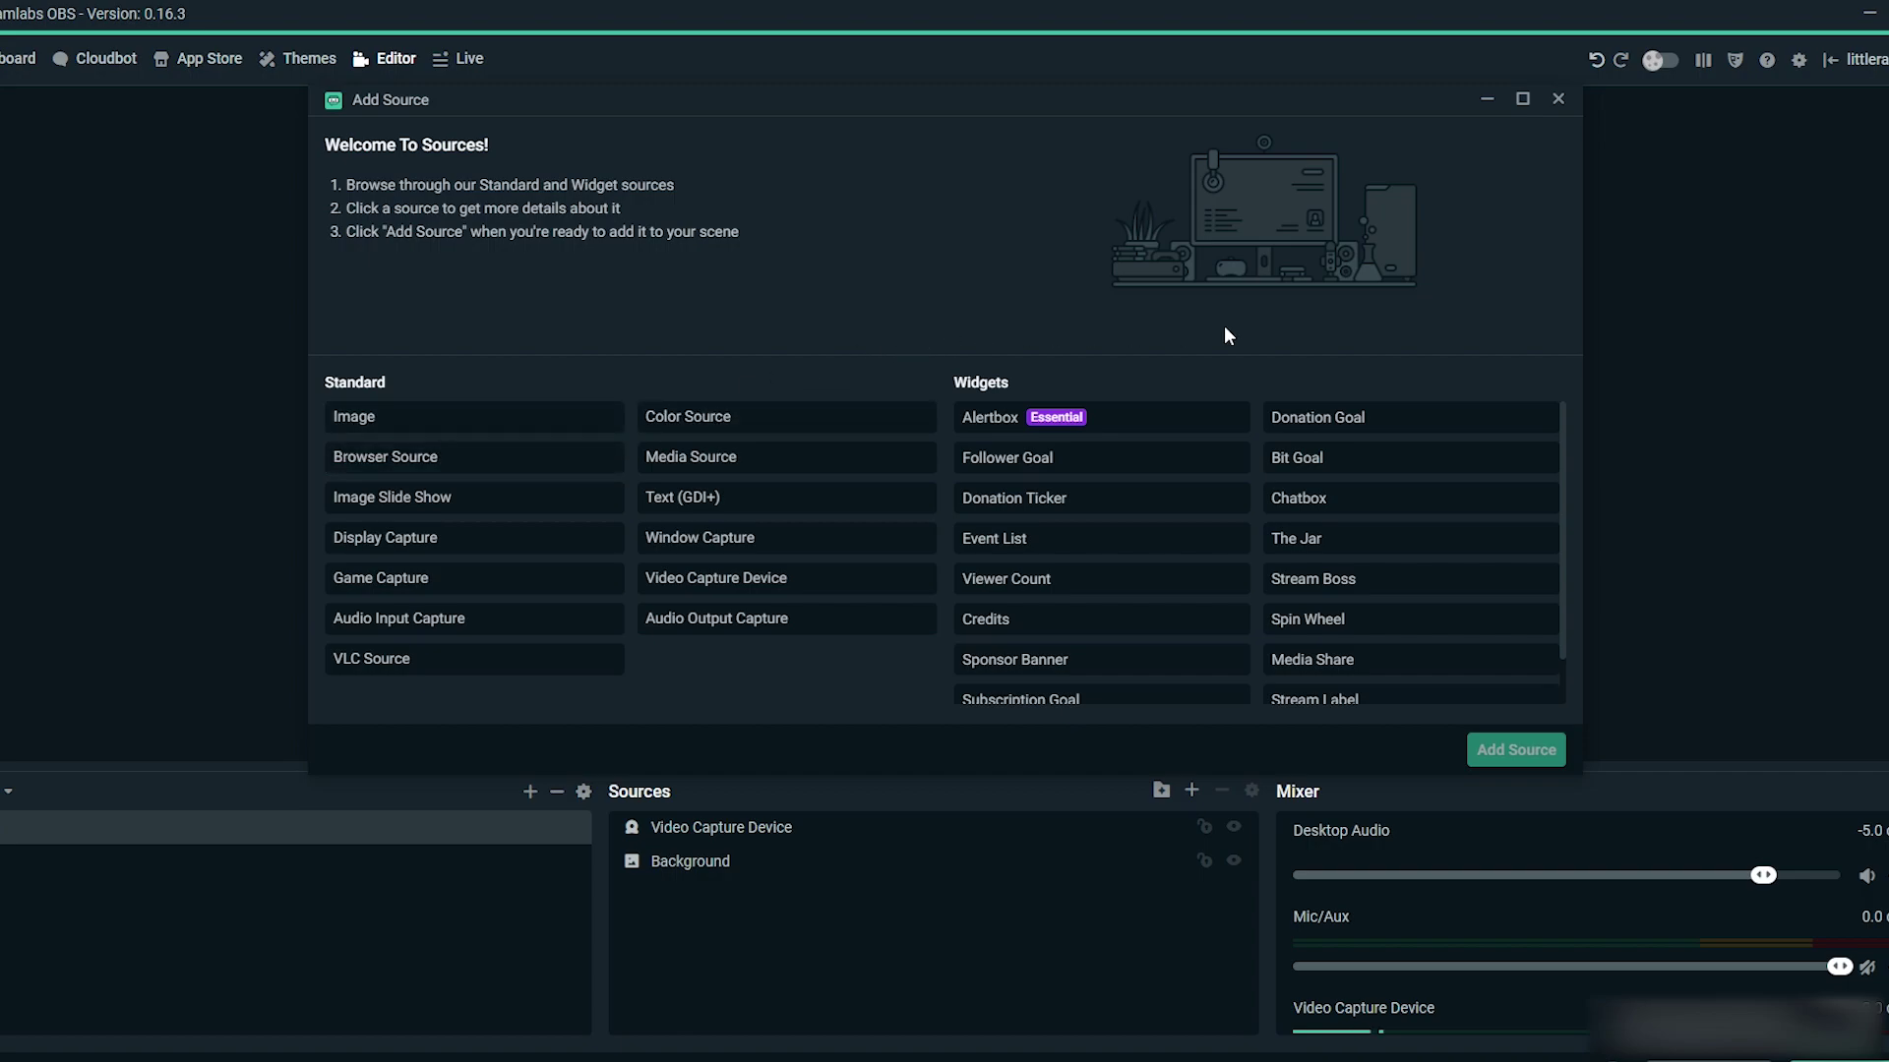
{"action": "left_click", "coordinate": [1327, 702]}
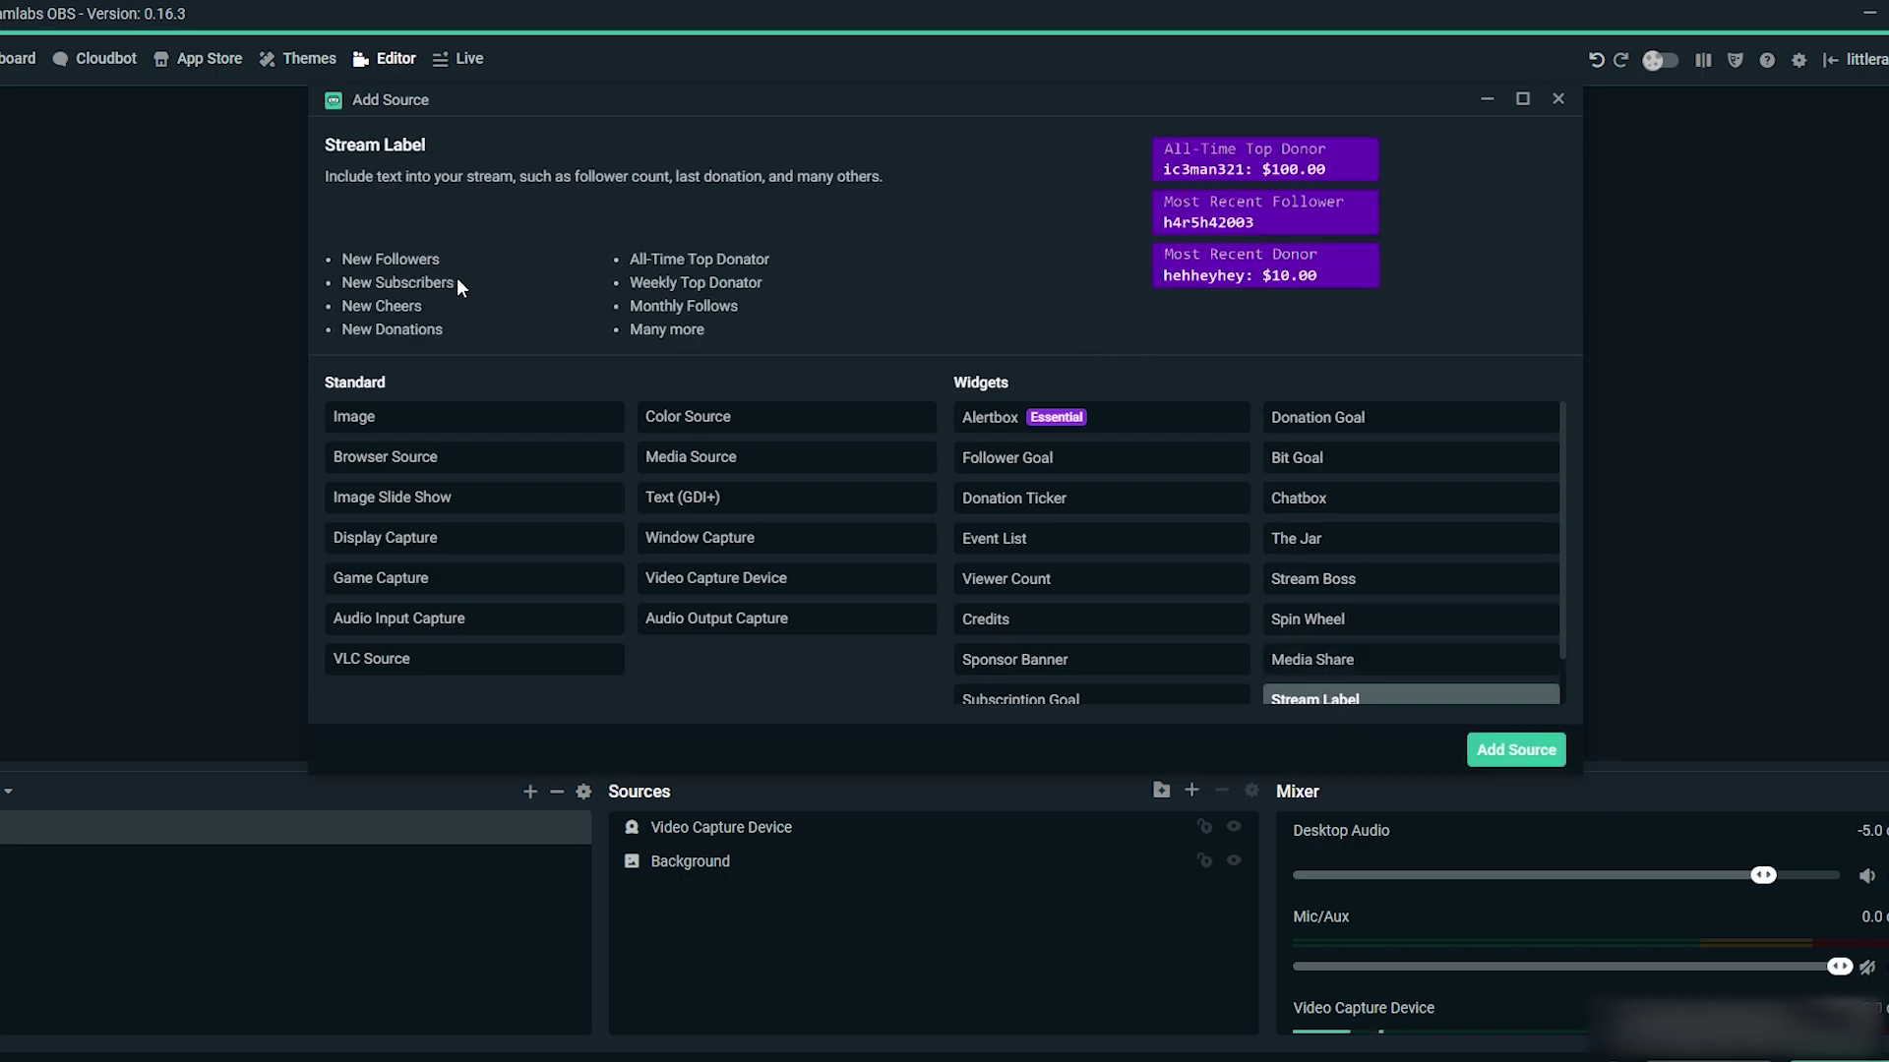
{"action": "left_click", "coordinate": [1516, 750]}
{"action": "triple_click", "coordinate": [802, 521]}
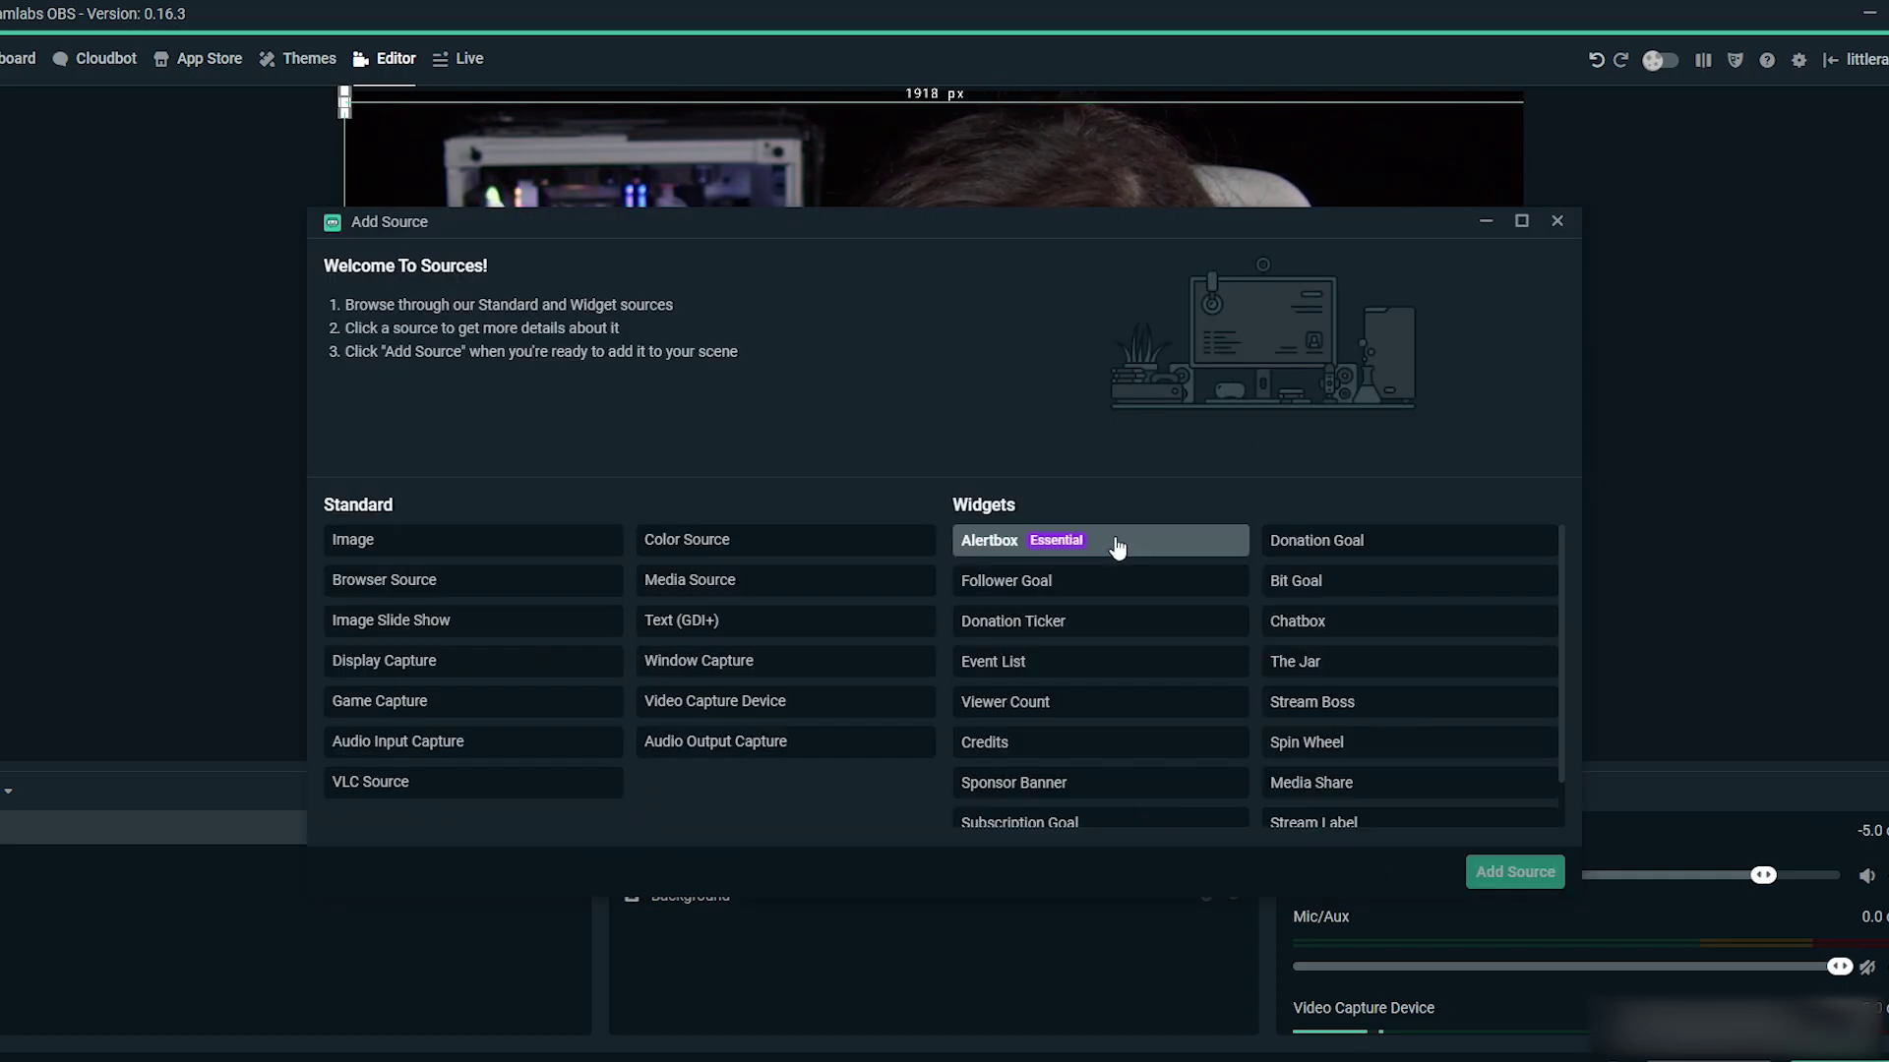
{"action": "left_click", "coordinate": [1117, 548]}
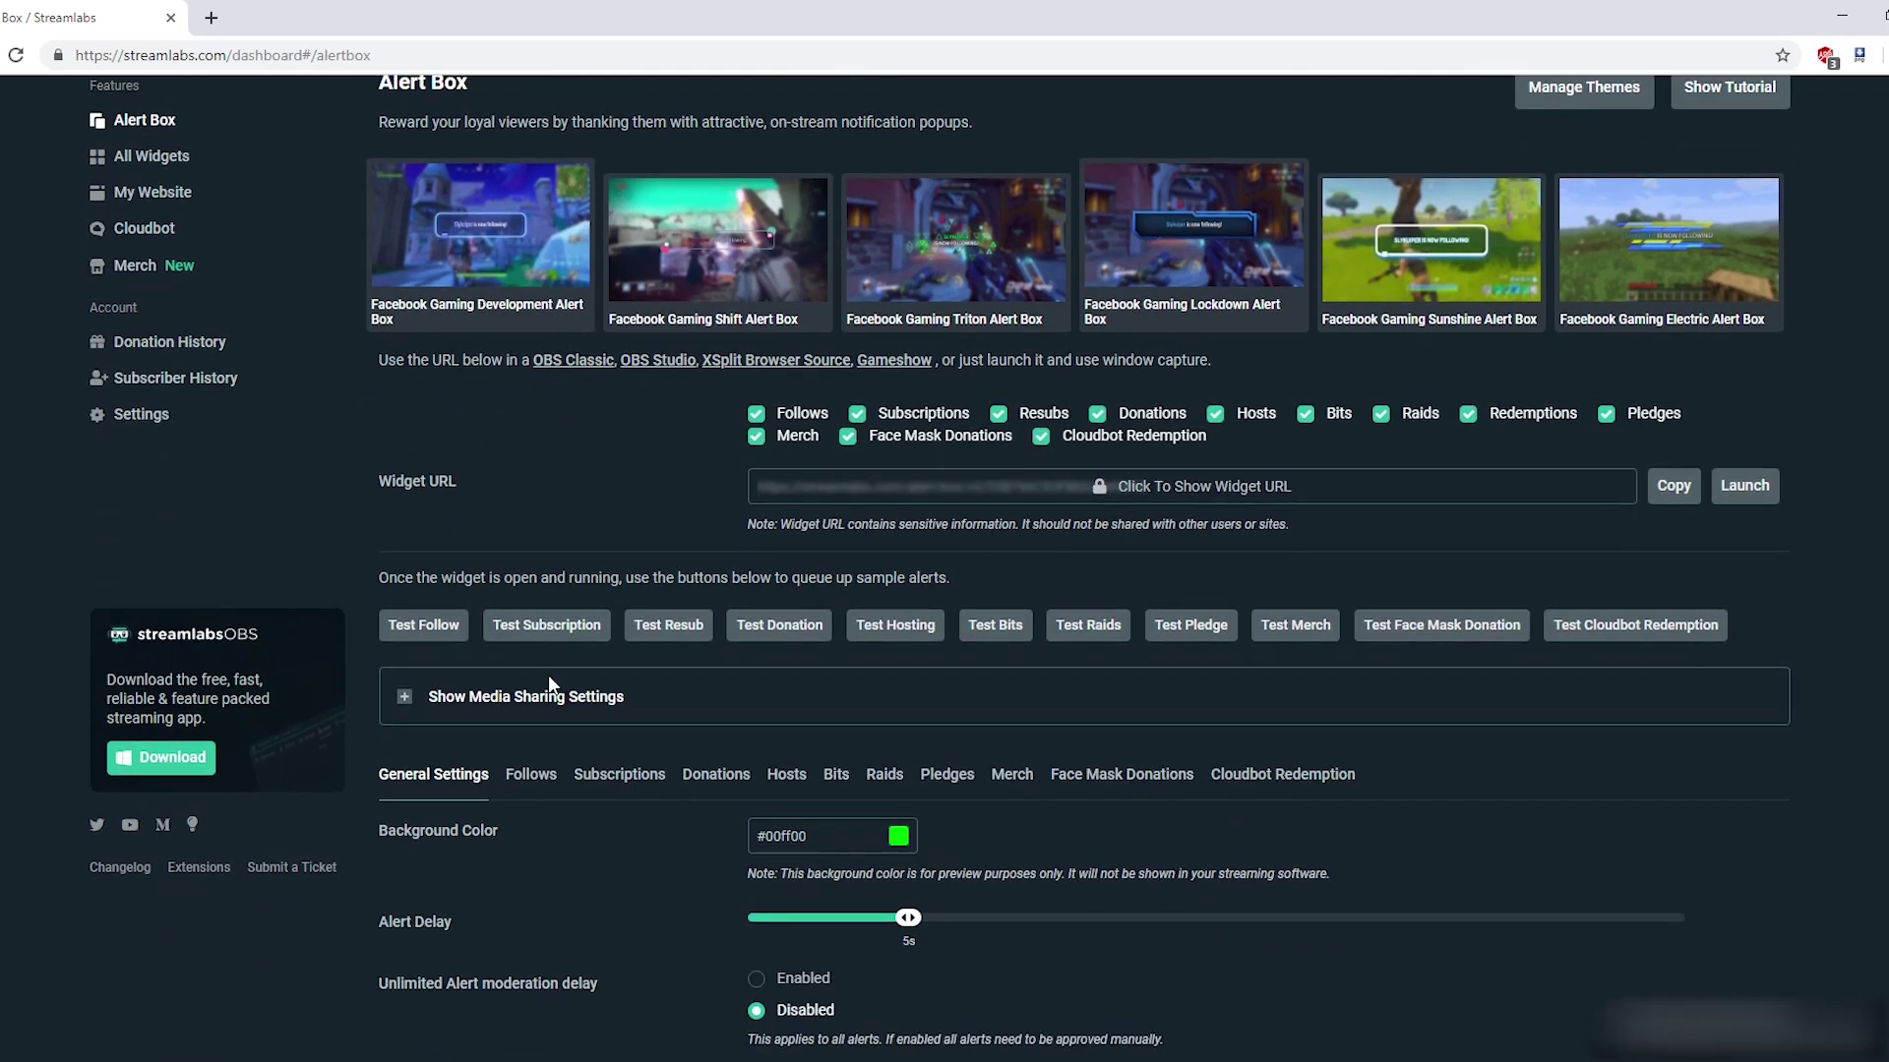
{"action": "scroll", "coordinate": [582, 647], "scroll_direction": "down", "scroll_amount": 3}
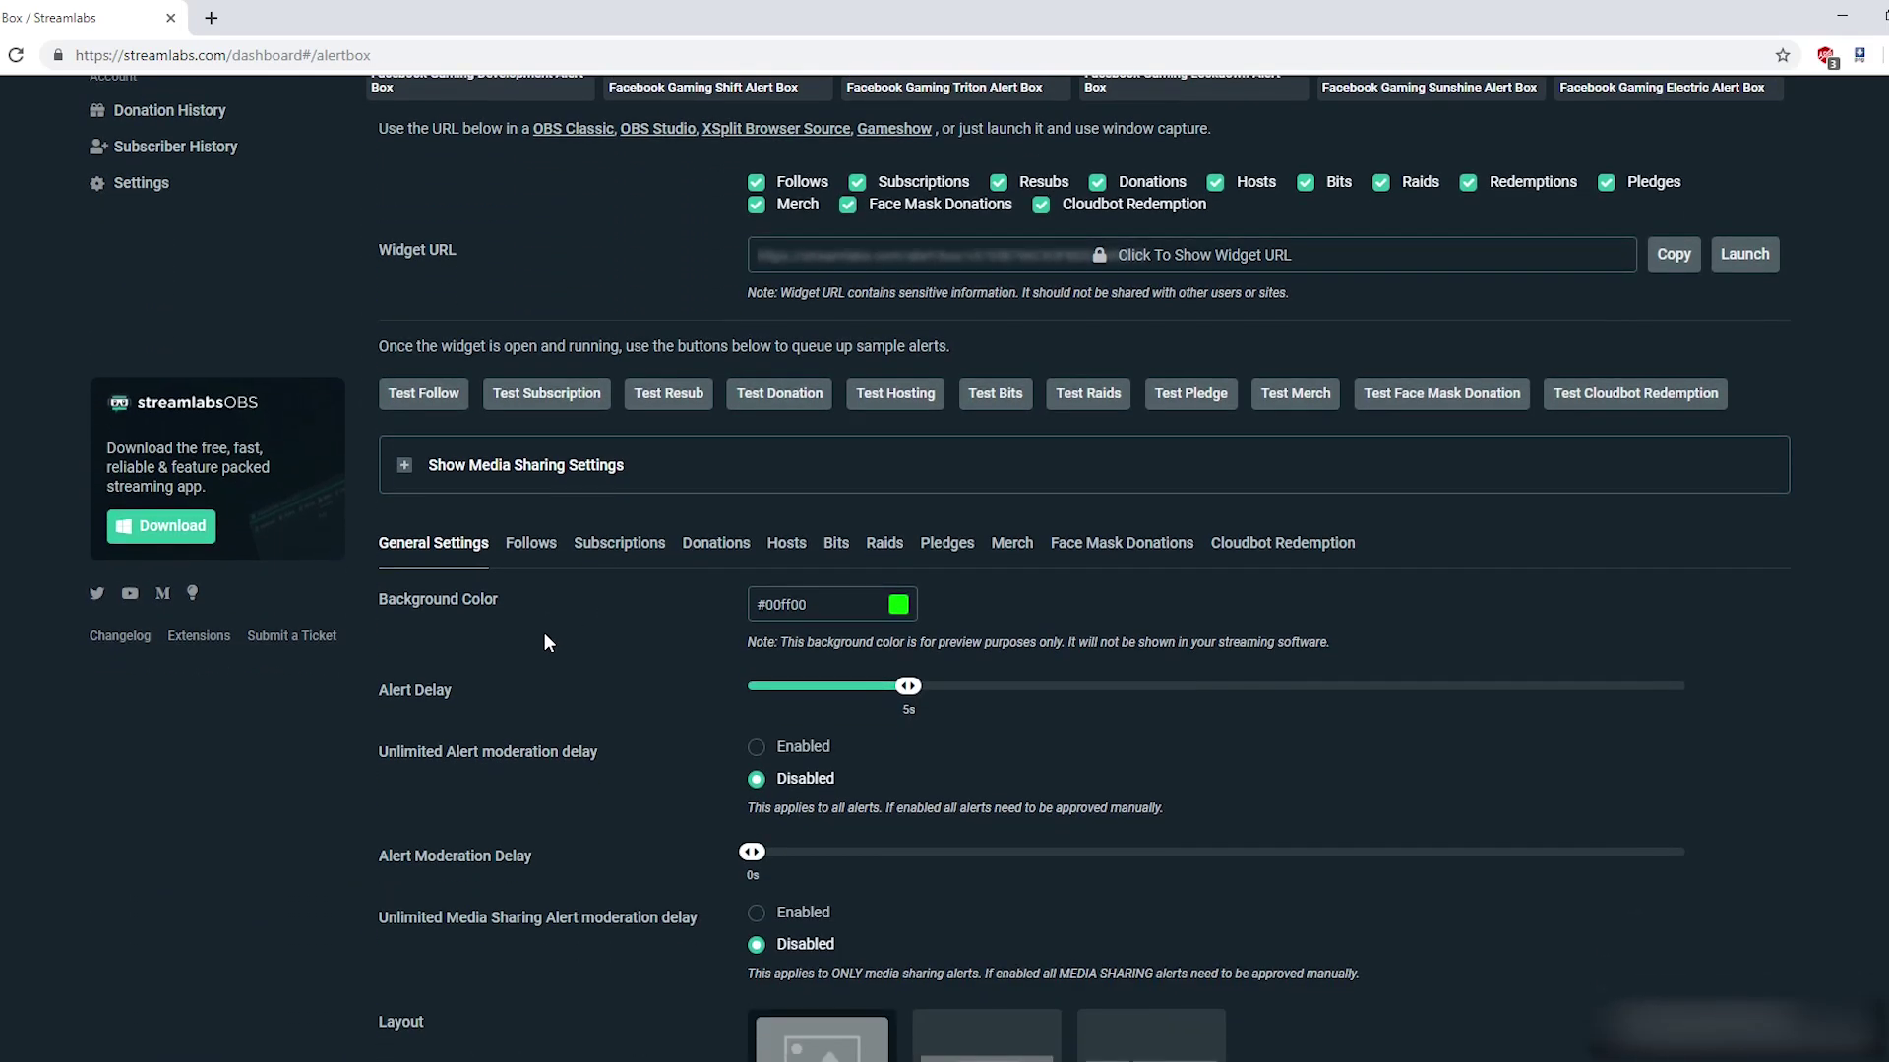
Scroll through the Alert Box General Settings and review the Subscriptions alert settings
{"action": "scroll", "coordinate": [632, 523], "scroll_direction": "up", "scroll_amount": 10}
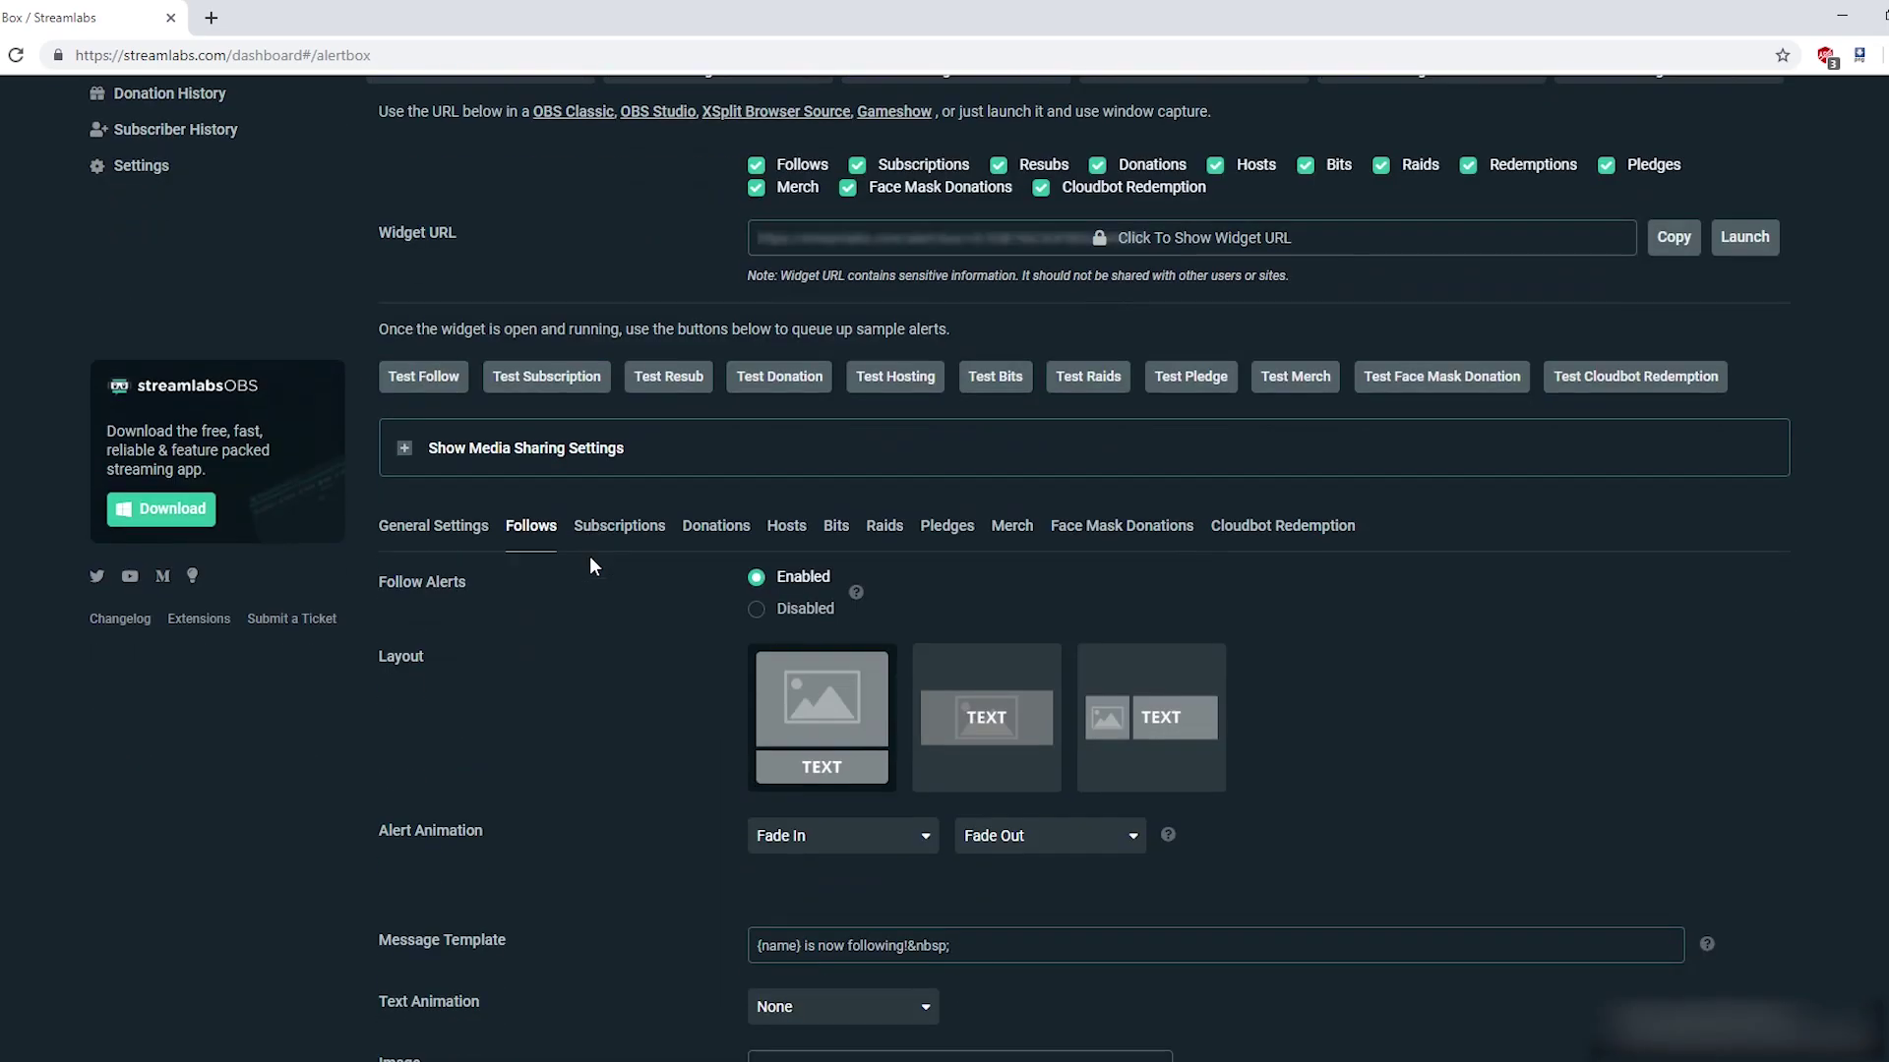
{"action": "left_click", "coordinate": [620, 526]}
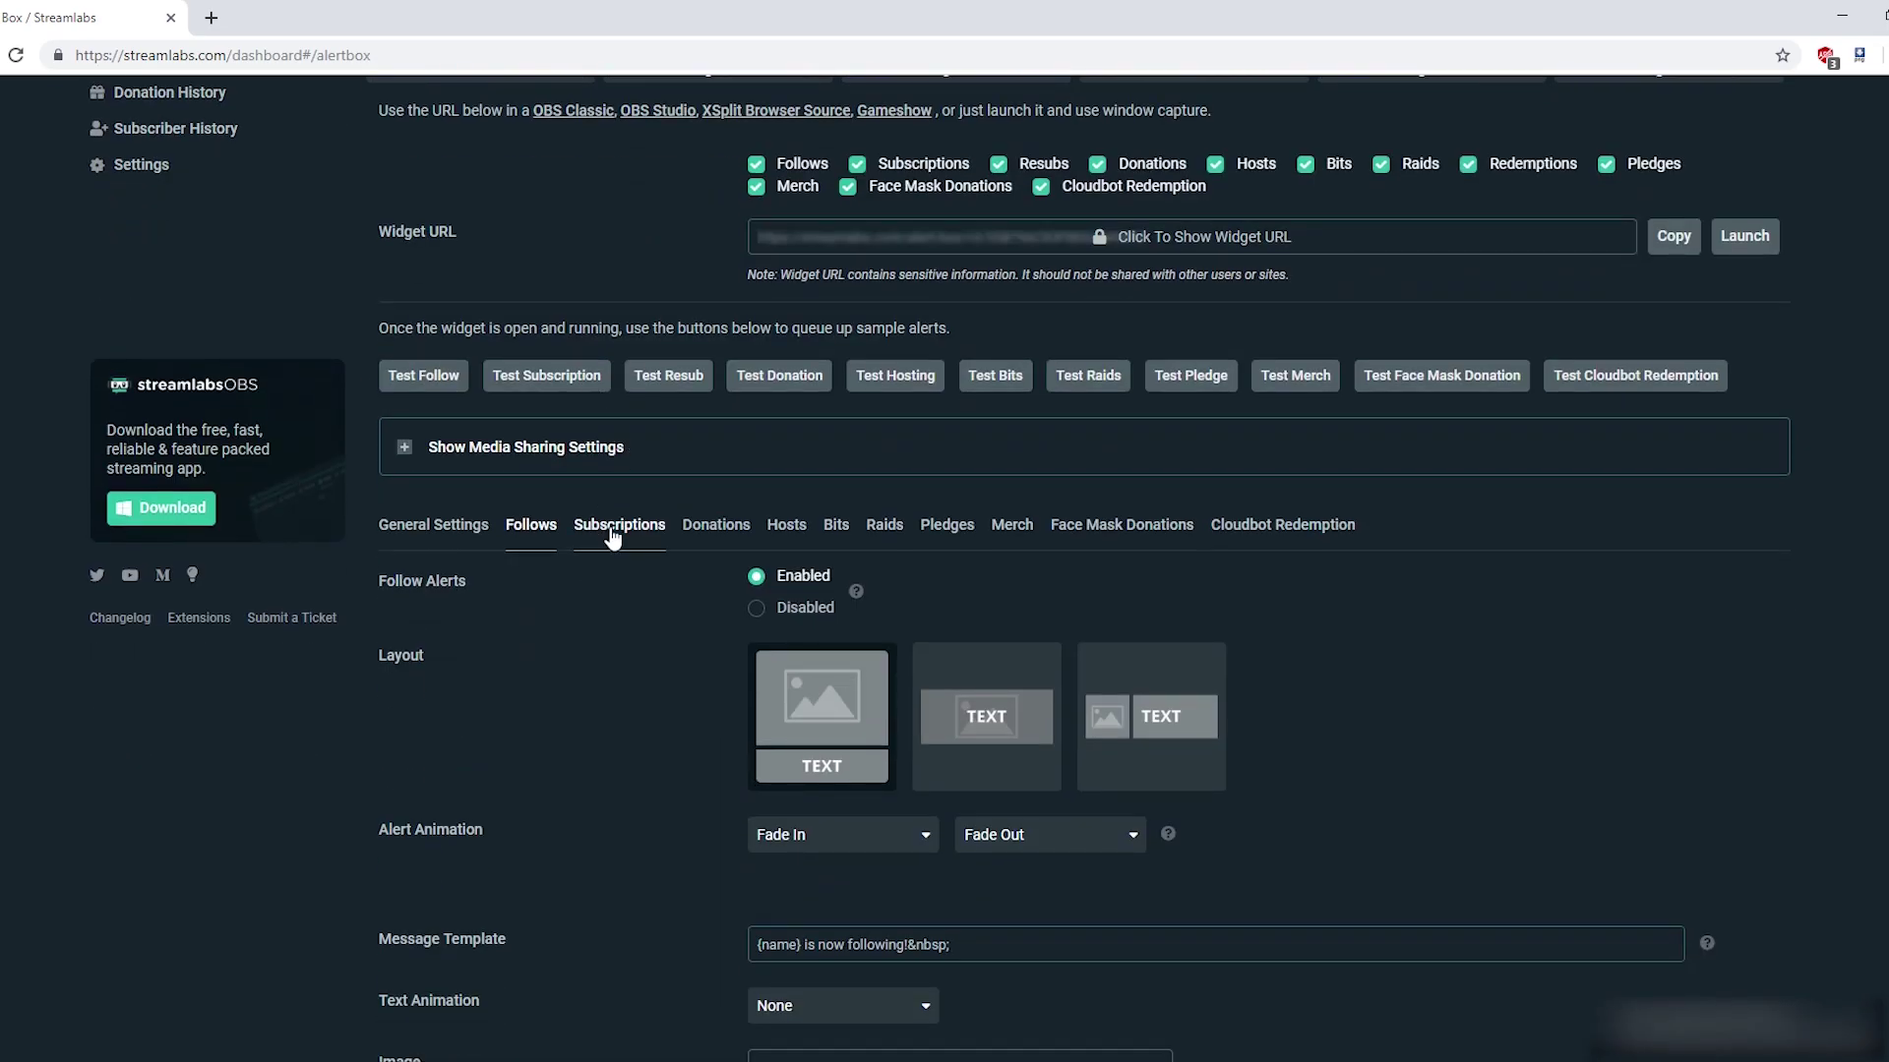
{"action": "scroll", "coordinate": [730, 539], "scroll_direction": "down", "scroll_amount": 10}
{"action": "scroll", "coordinate": [730, 539], "scroll_direction": "up", "scroll_amount": 15}
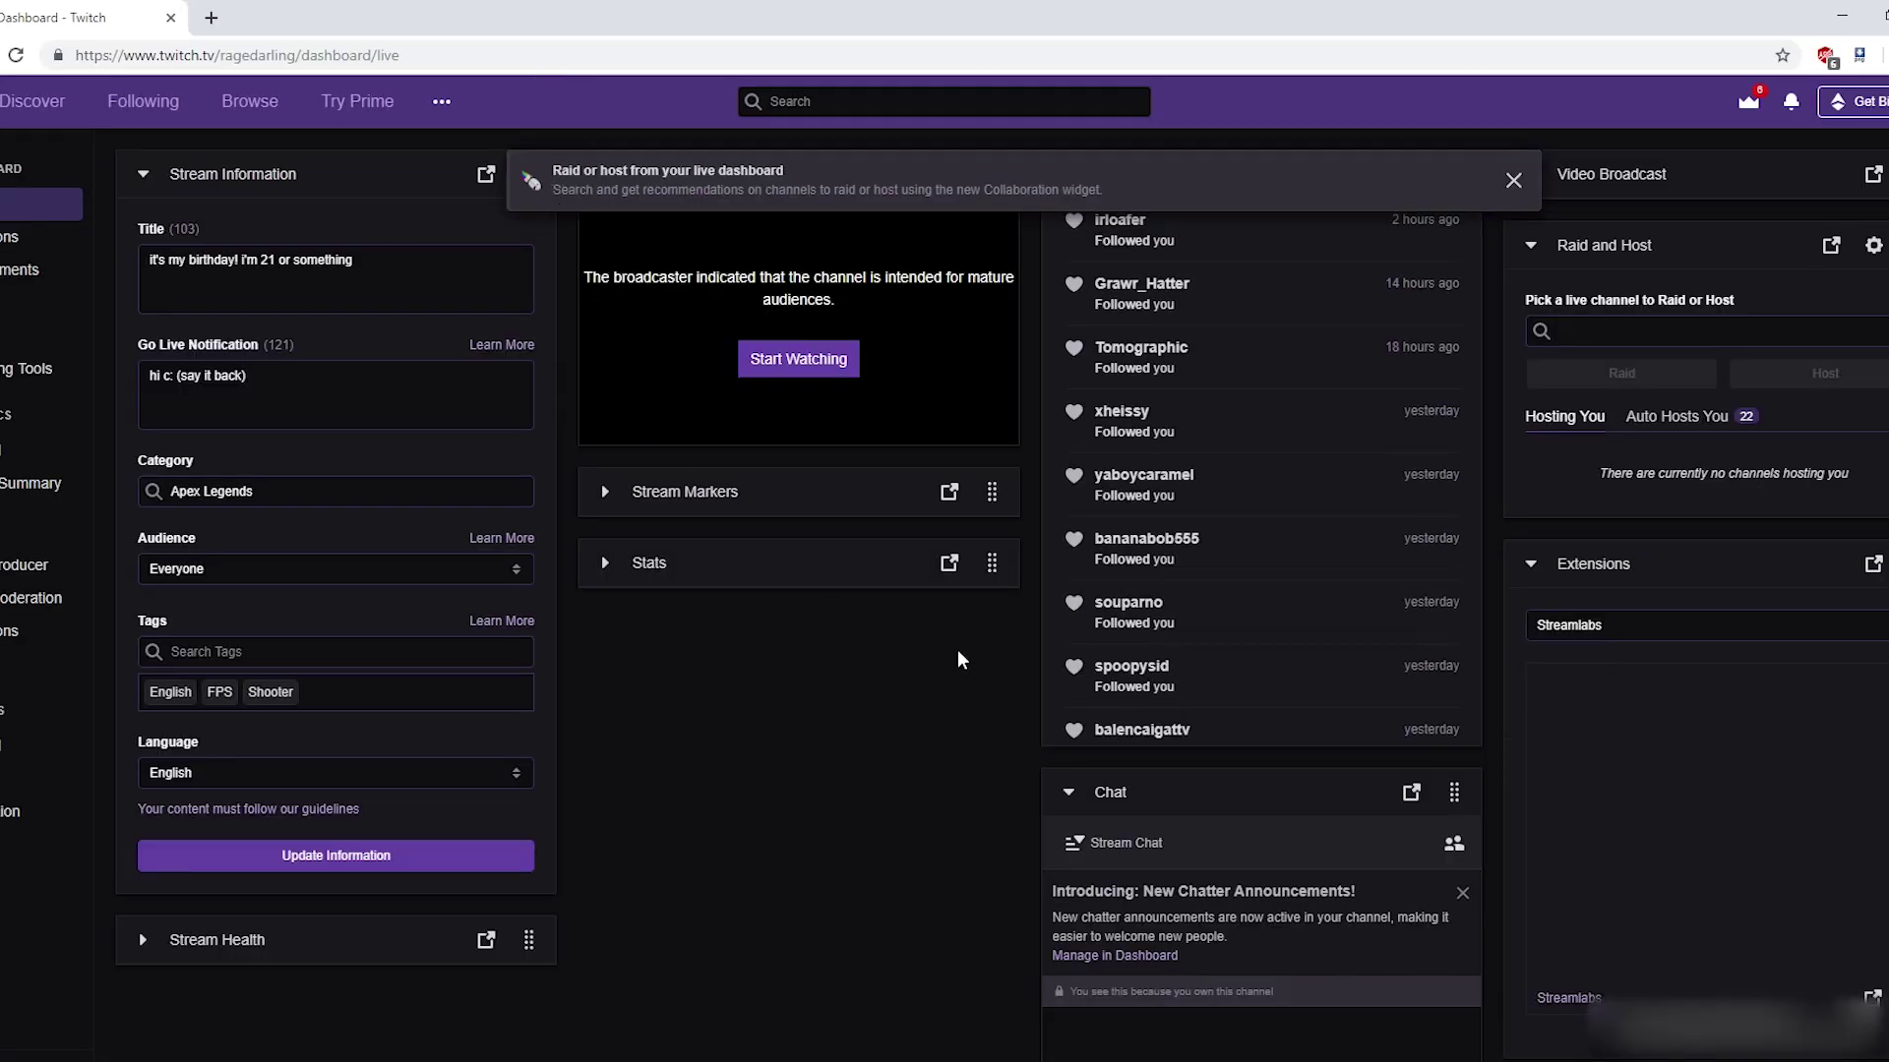
Dismiss the Twitch banner, check the sources in the Editor view, then return to Live
{"action": "left_click", "coordinate": [1514, 183]}
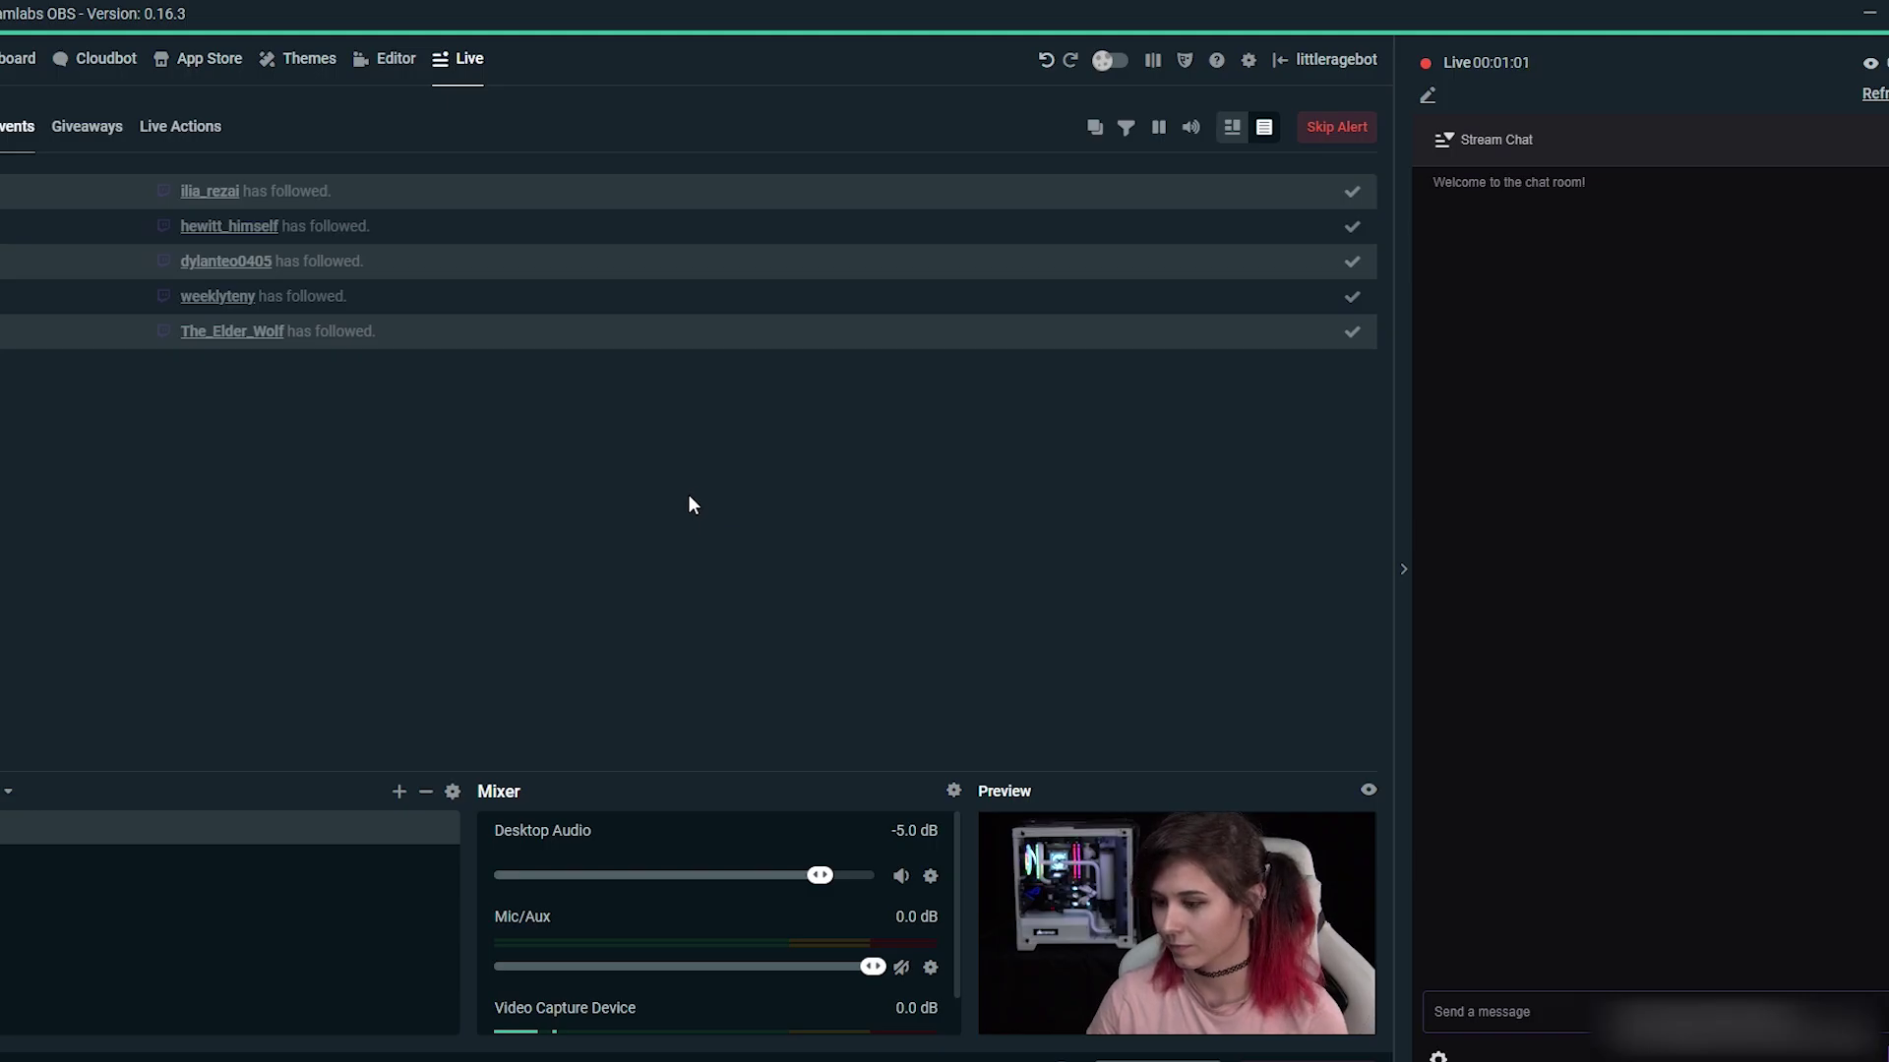
{"action": "mouse_move", "coordinate": [952, 836]}
{"action": "left_mouse_down"}
{"action": "mouse_move", "coordinate": [962, 884]}
{"action": "mouse_move", "coordinate": [961, 834]}
{"action": "left_mouse_up"}
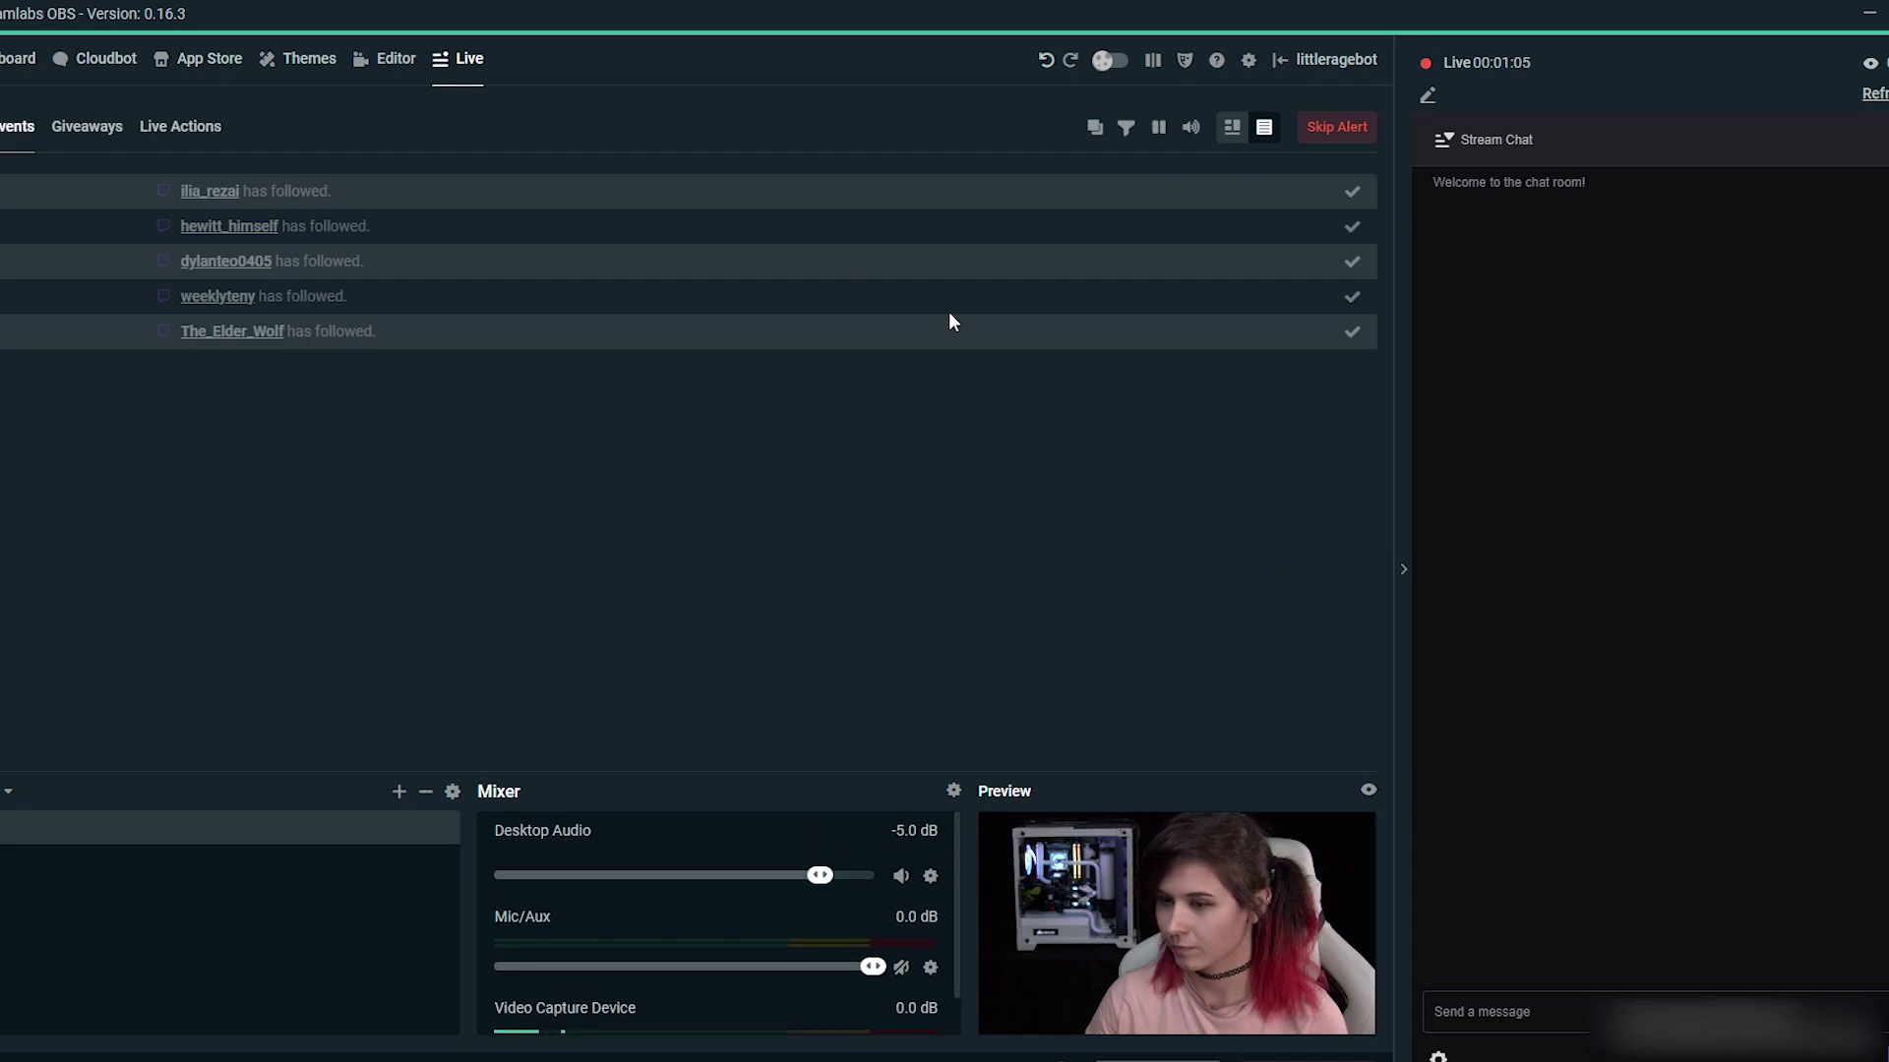
{"action": "left_click", "coordinate": [395, 61]}
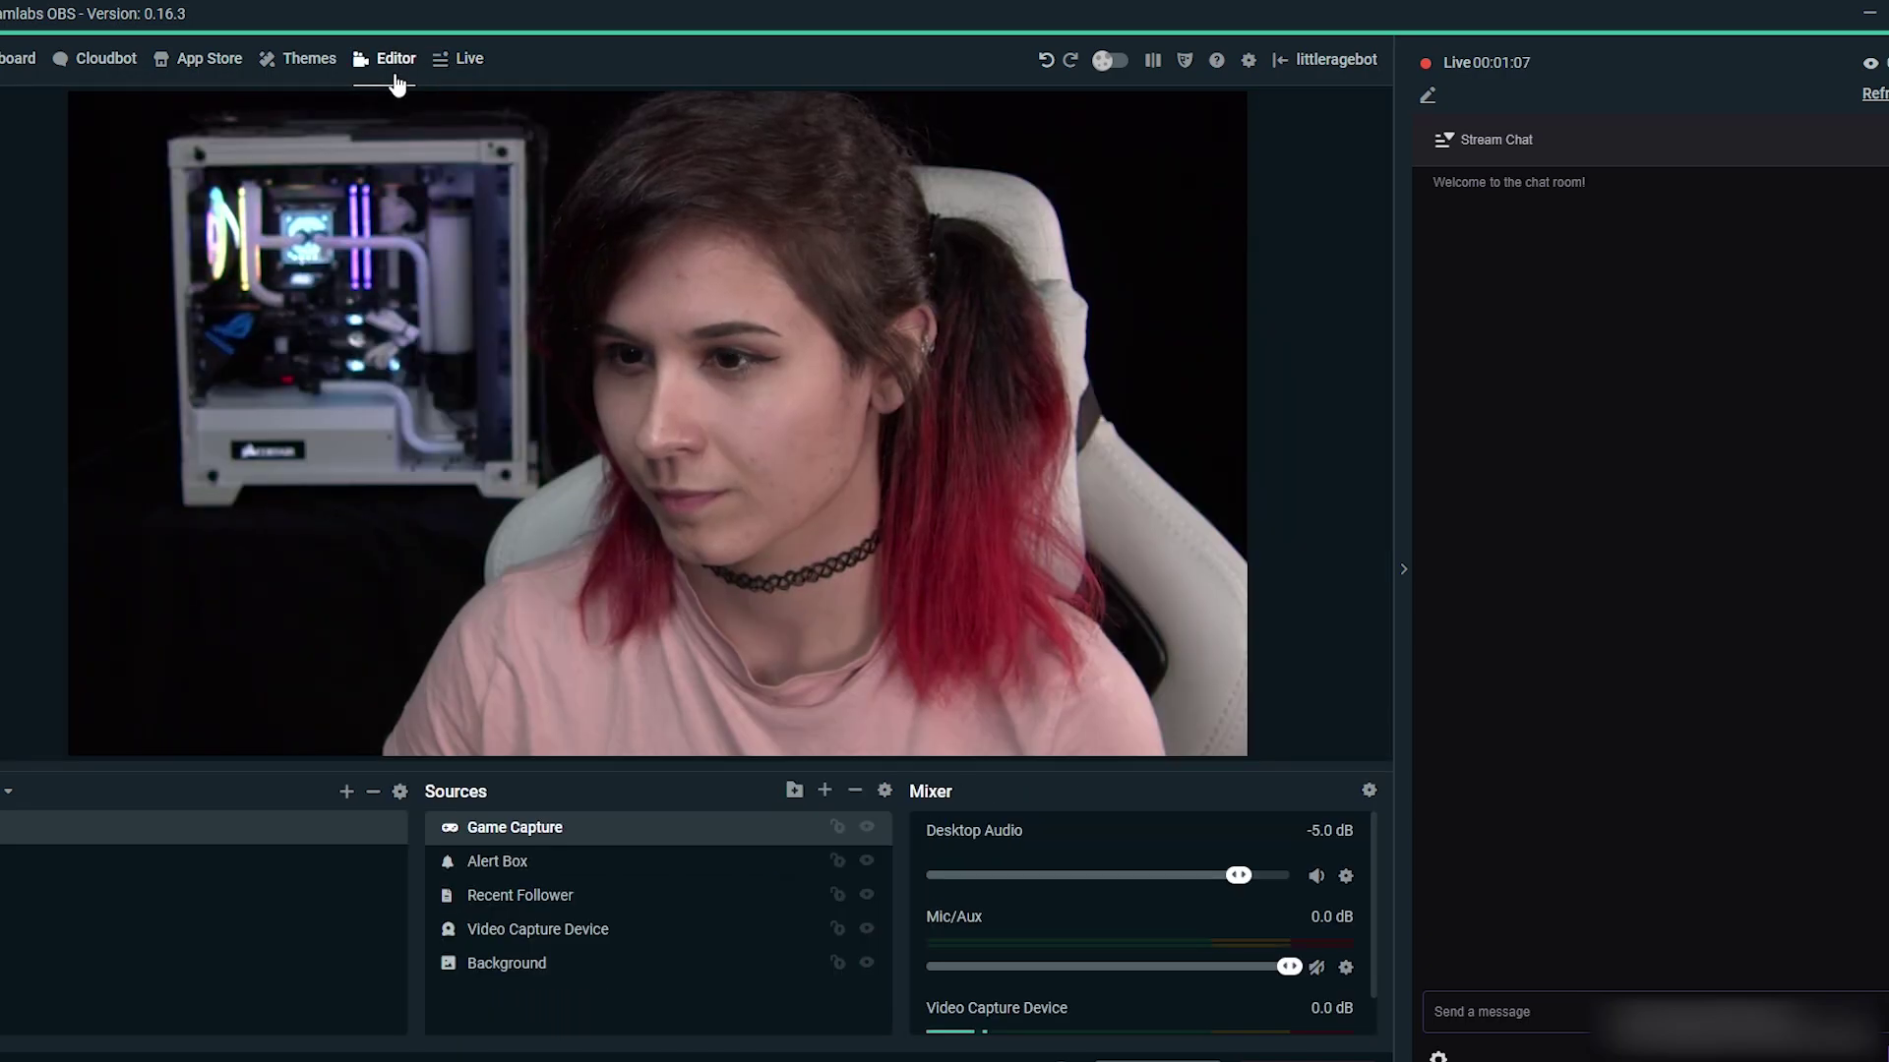
{"action": "left_click", "coordinate": [468, 61]}
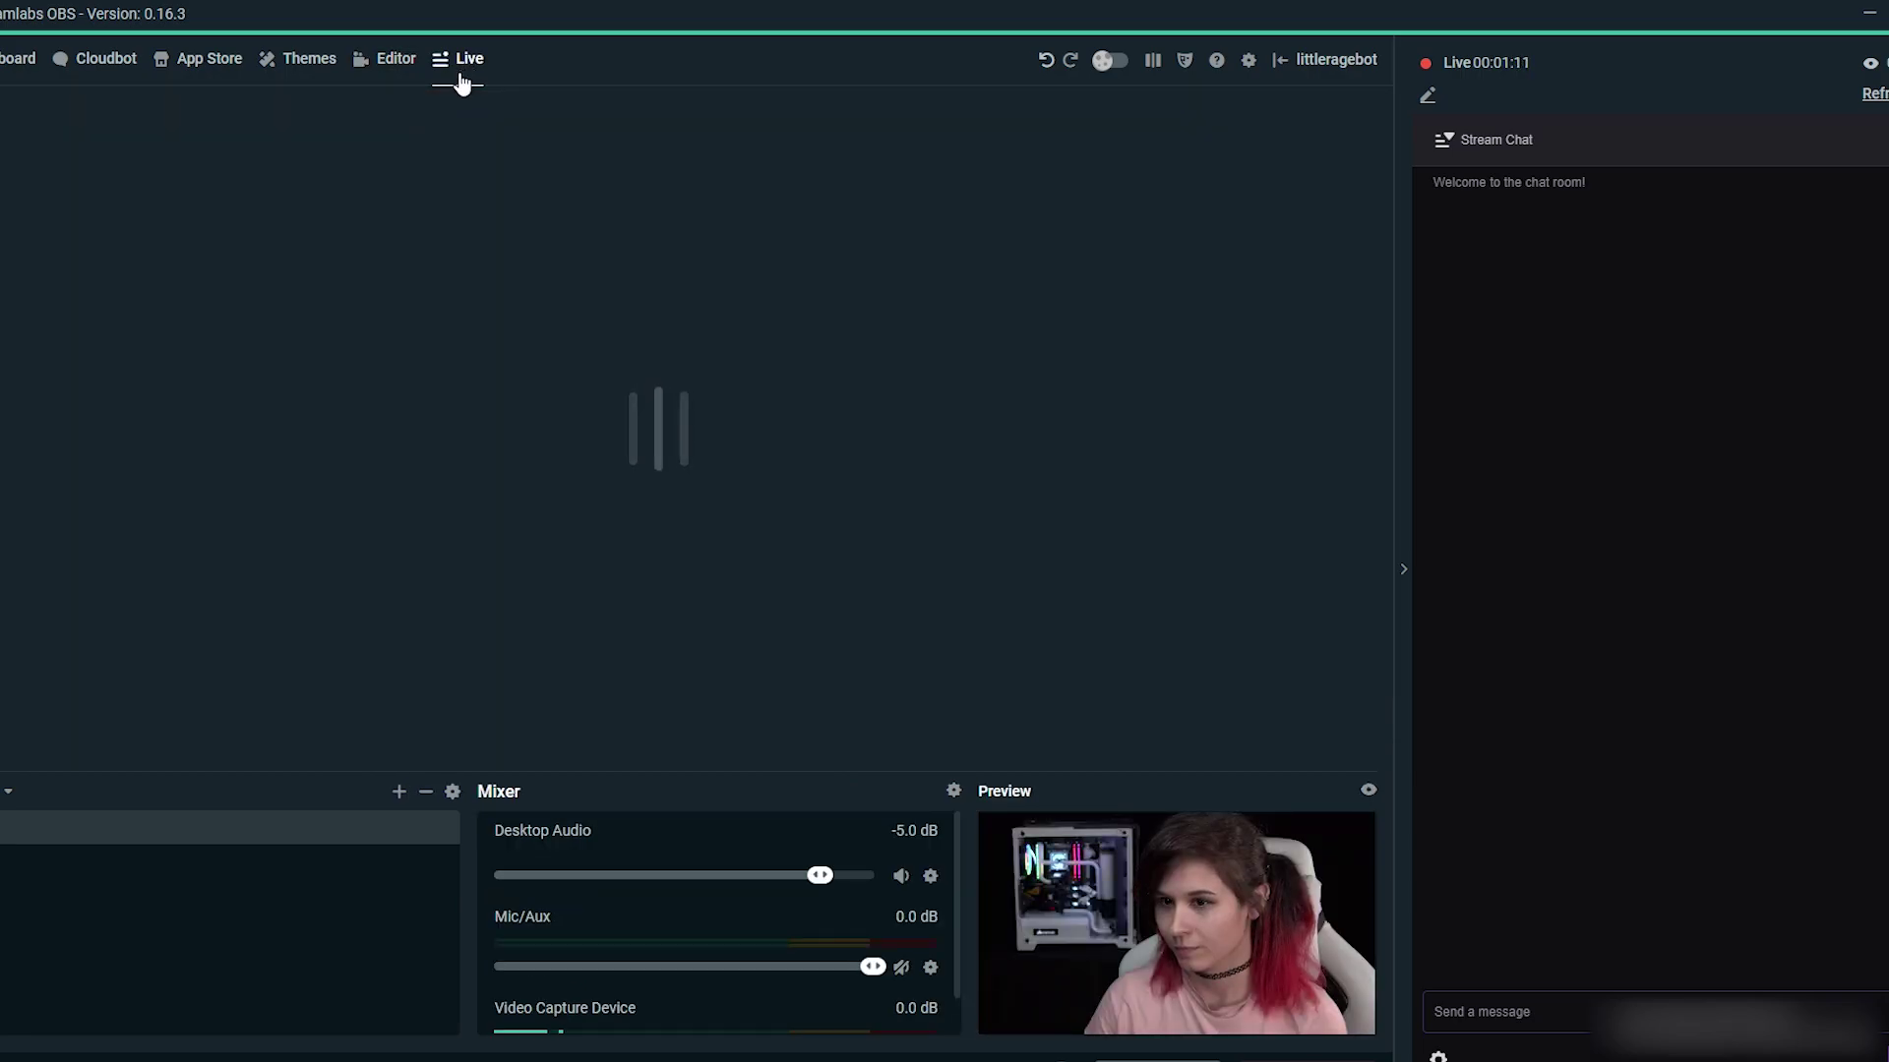